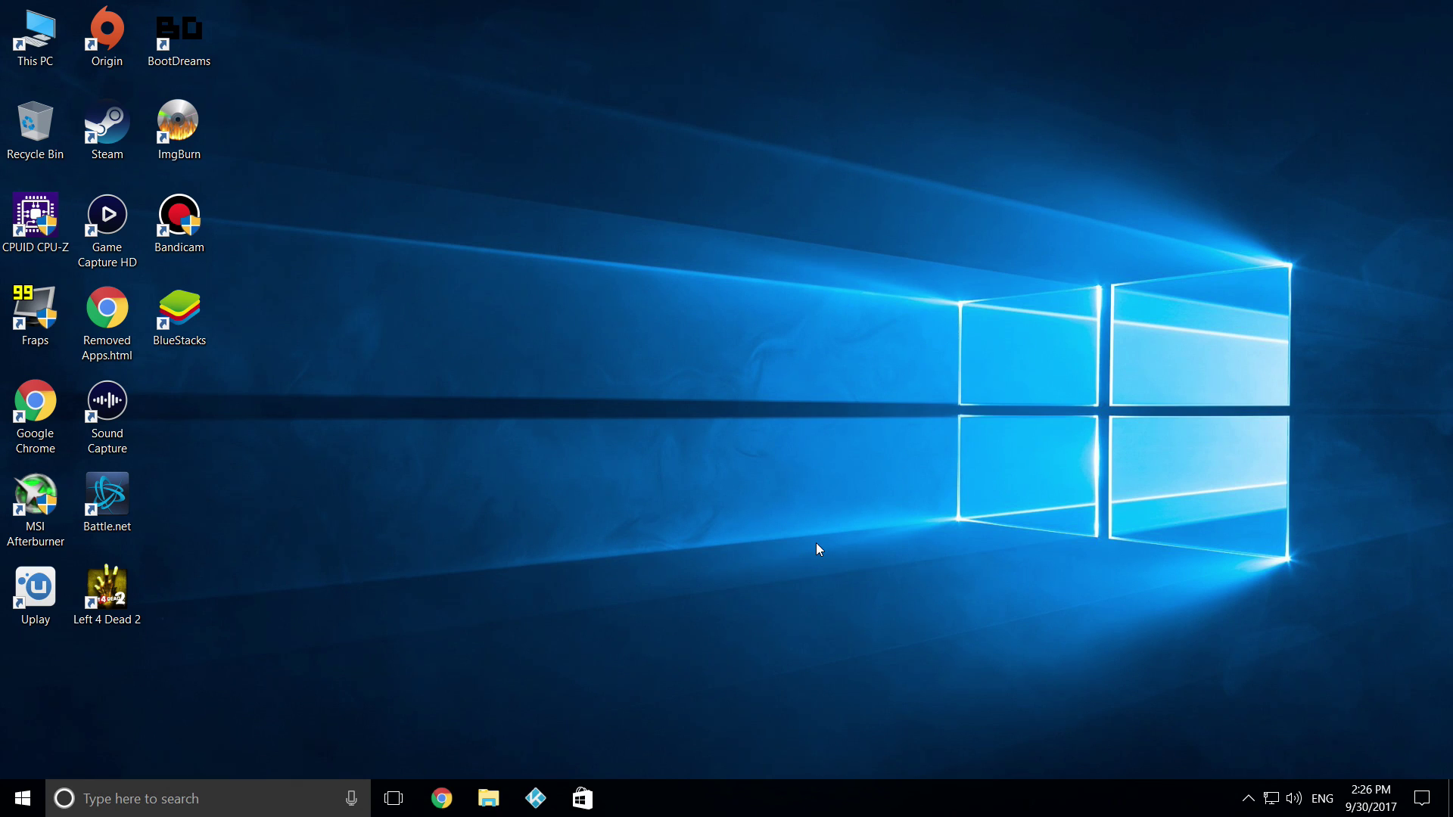
- Search 'system' to open the System page, then open Device Manager from it
click(246, 807)
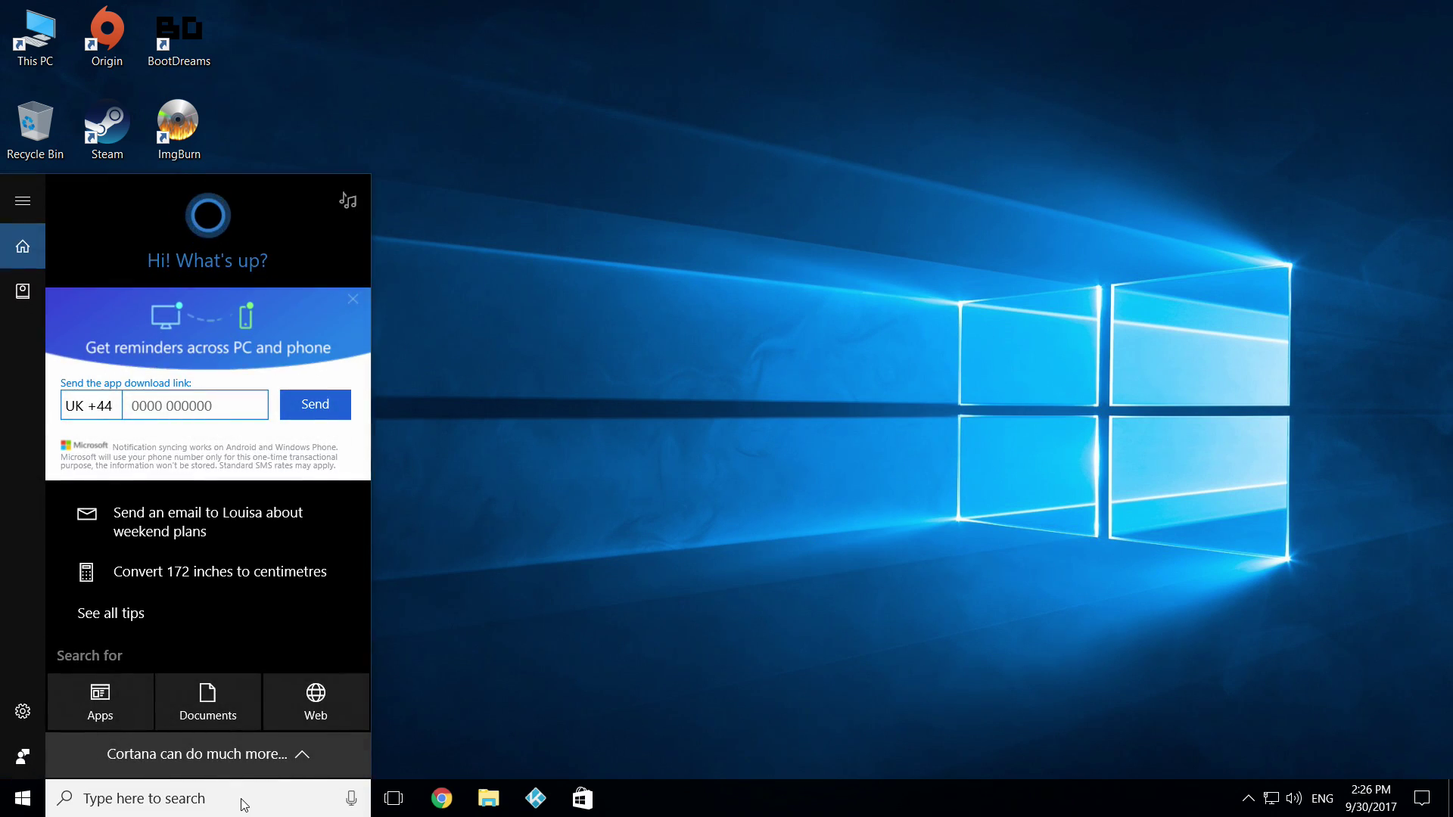
text(s)
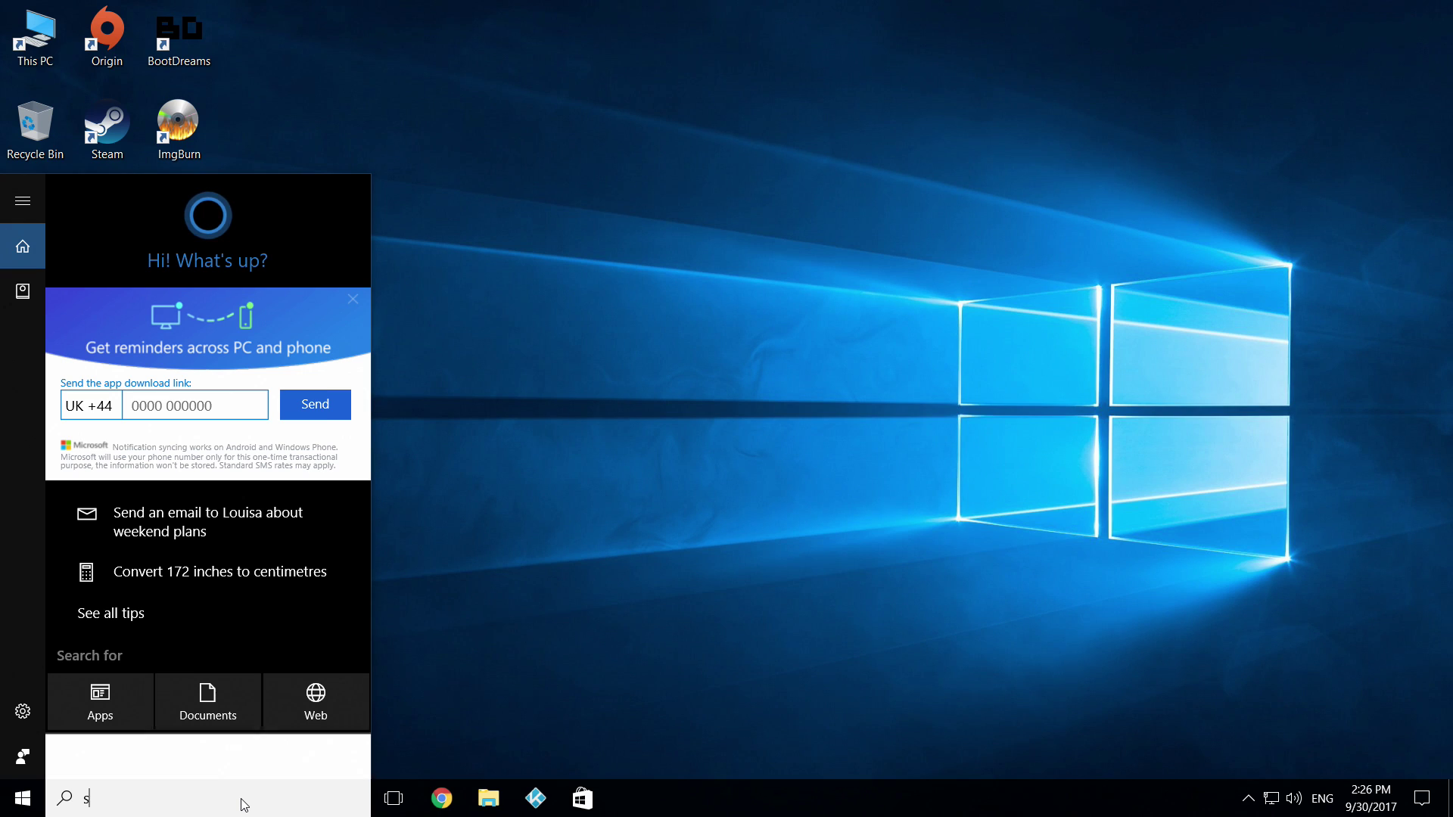
text(ystem)
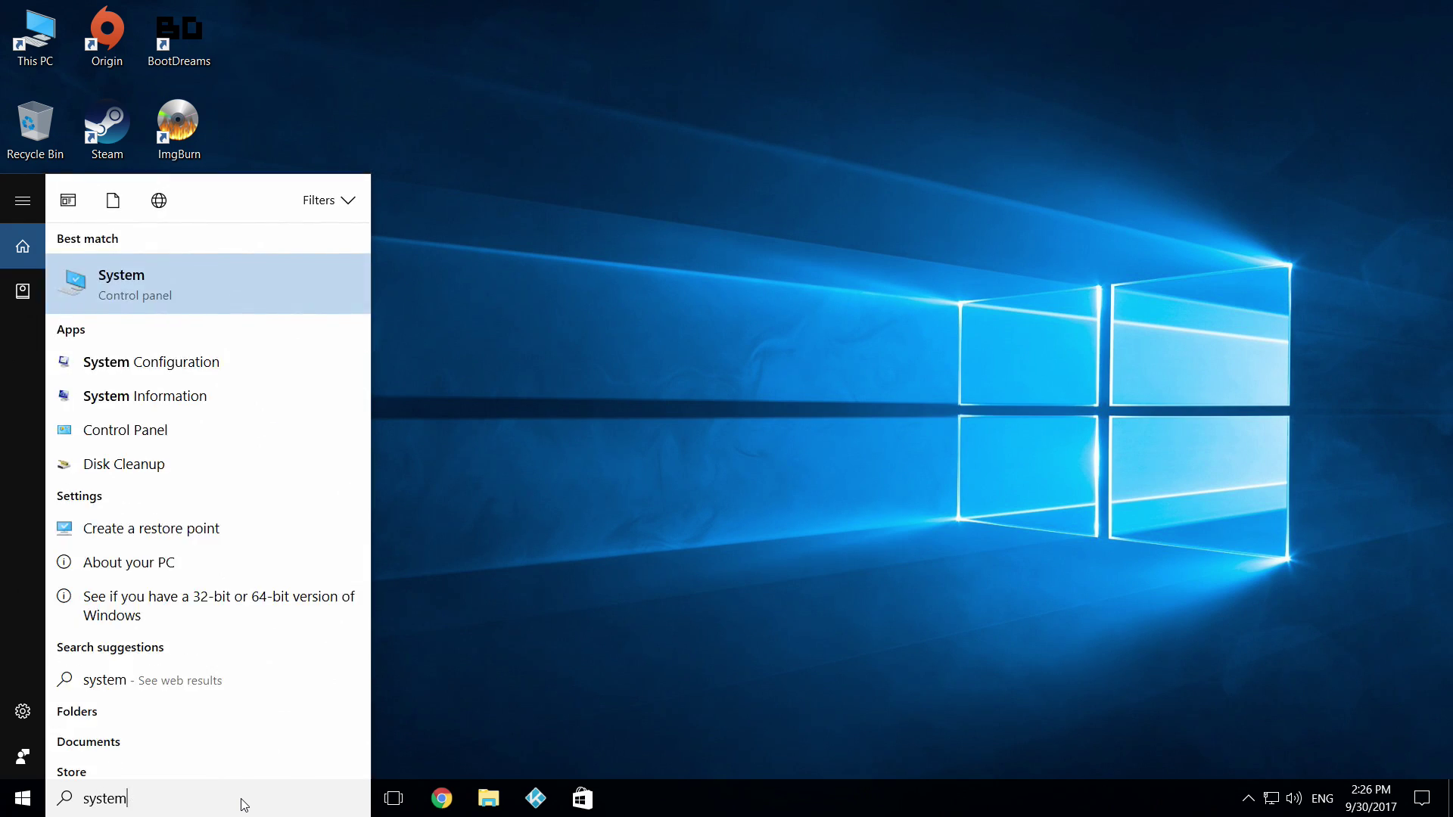
key(Return)
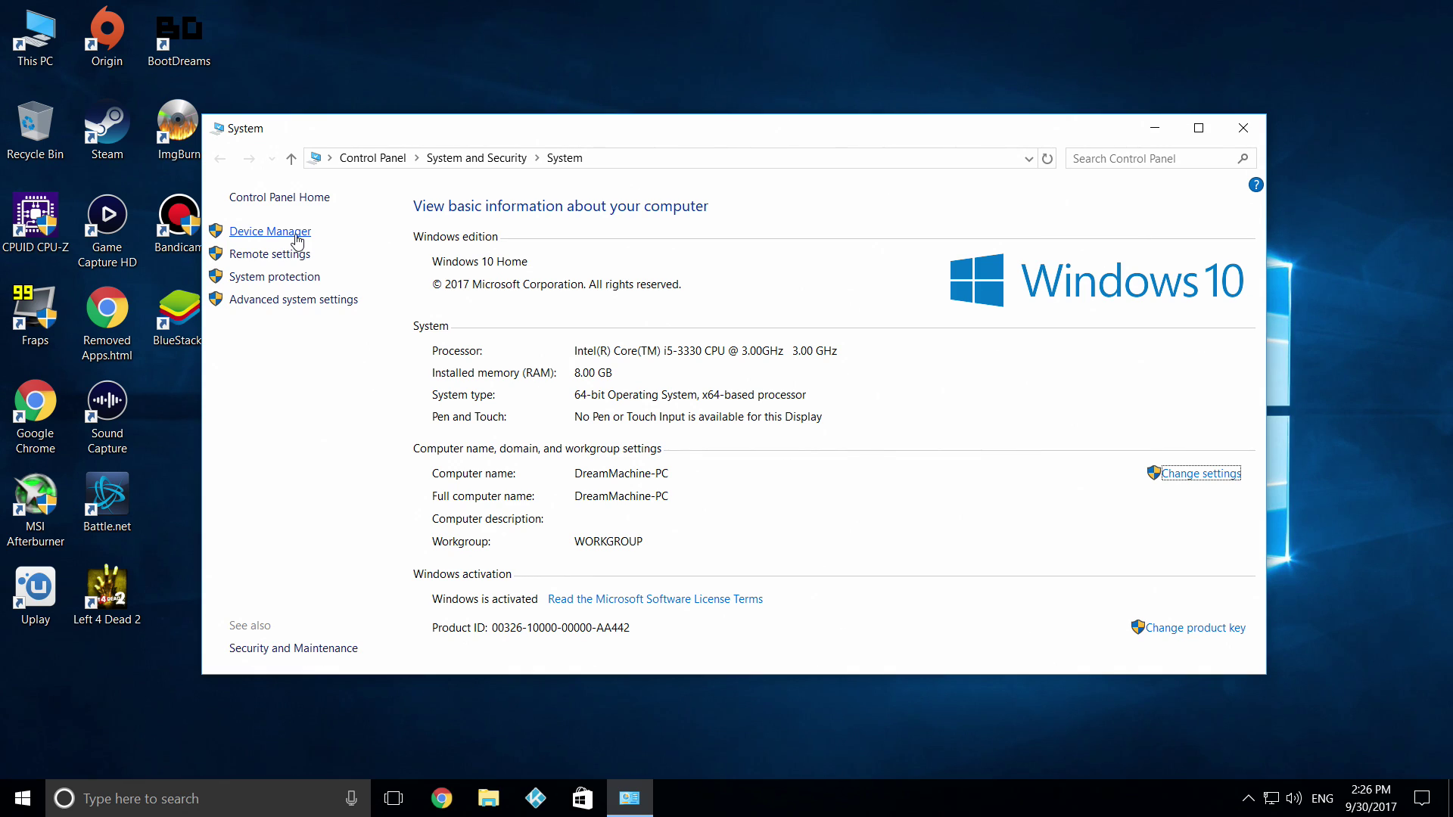
click(297, 239)
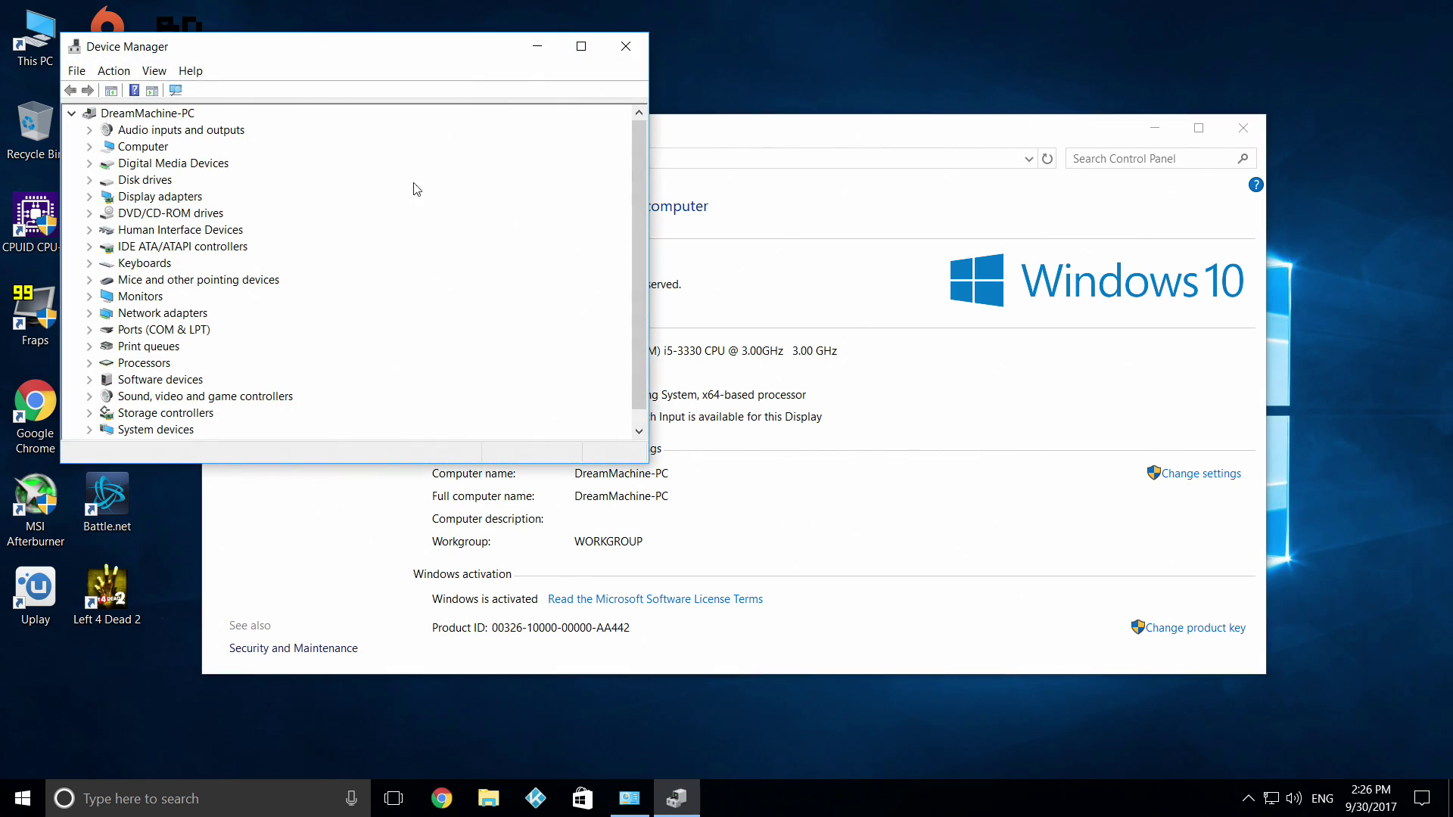
- Expand Display adapters to confirm the AMD Radeon R9 200 Series, then close Device Manager and System
click(95, 195)
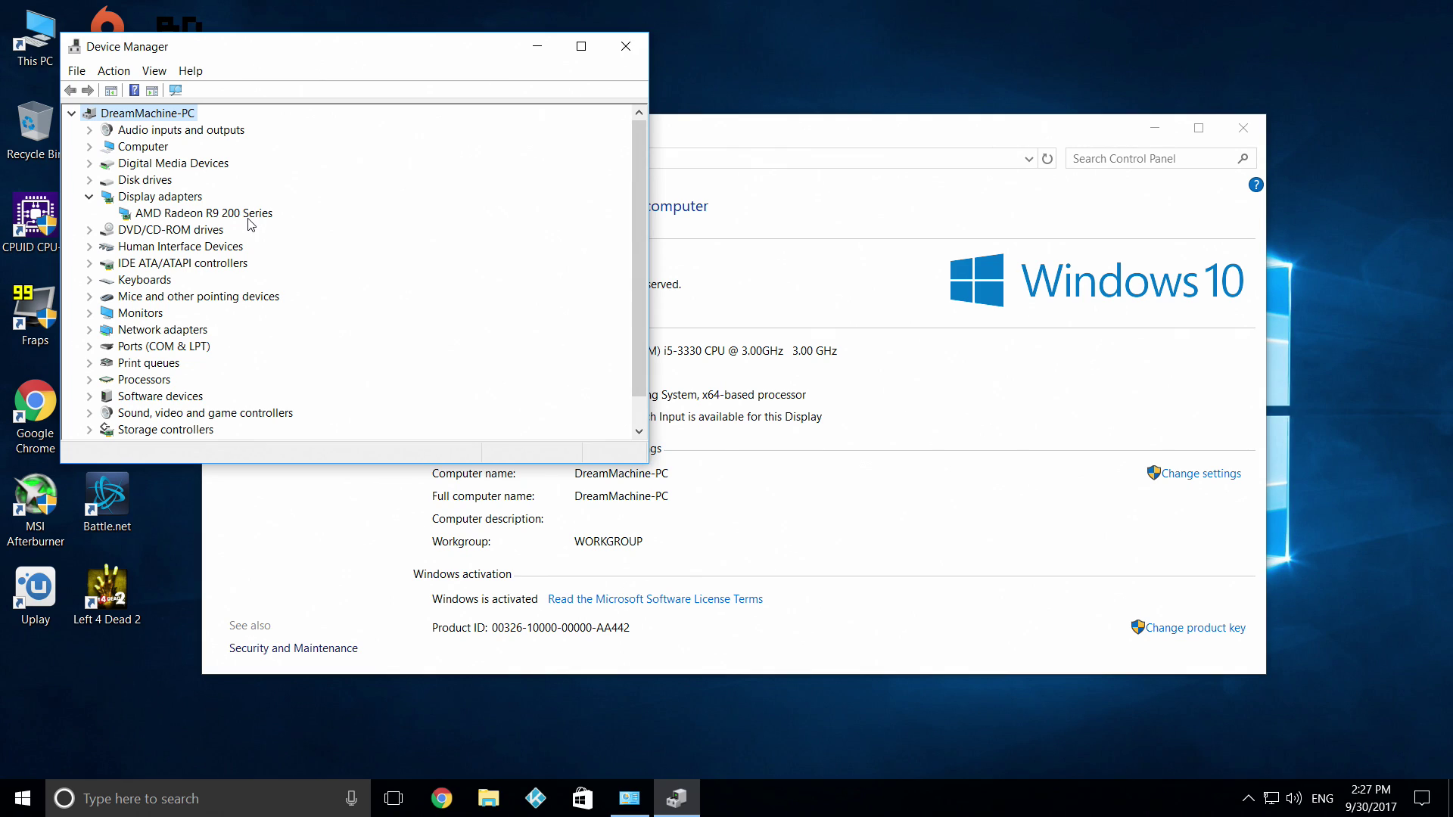
click(645, 47)
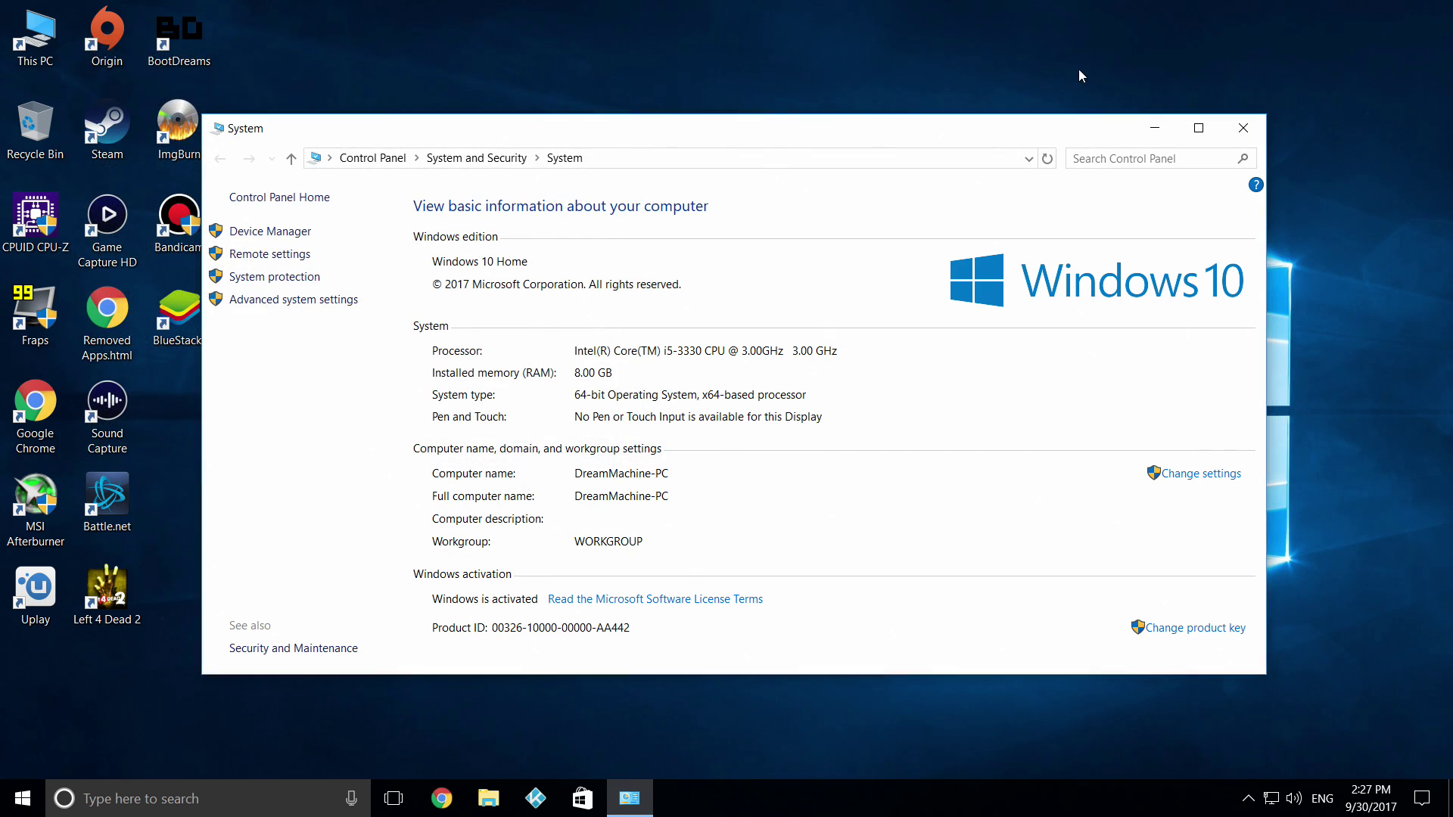
click(1248, 132)
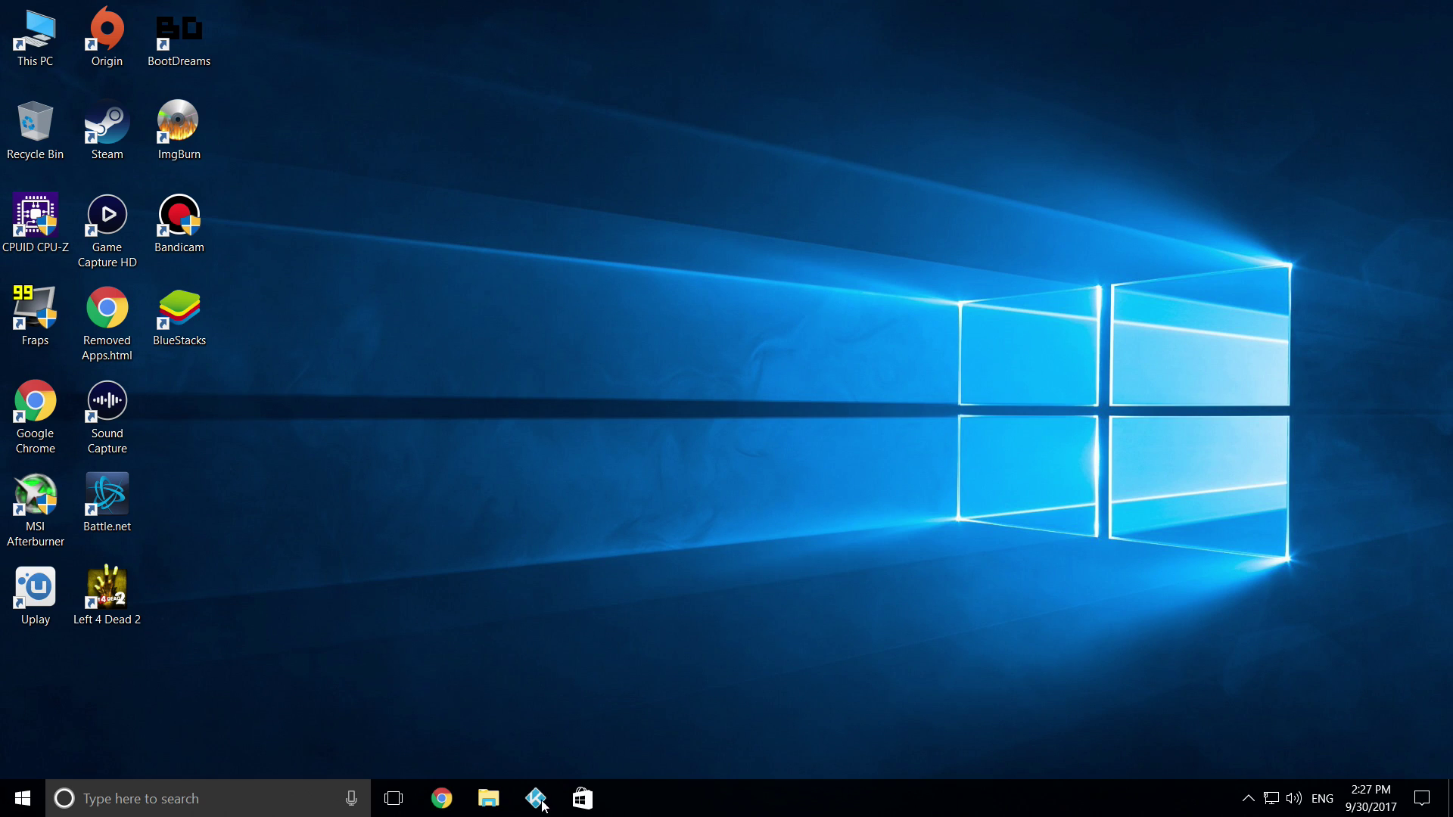
- Launch Google Chrome and go to the AMD website from its new-tab page
click(456, 801)
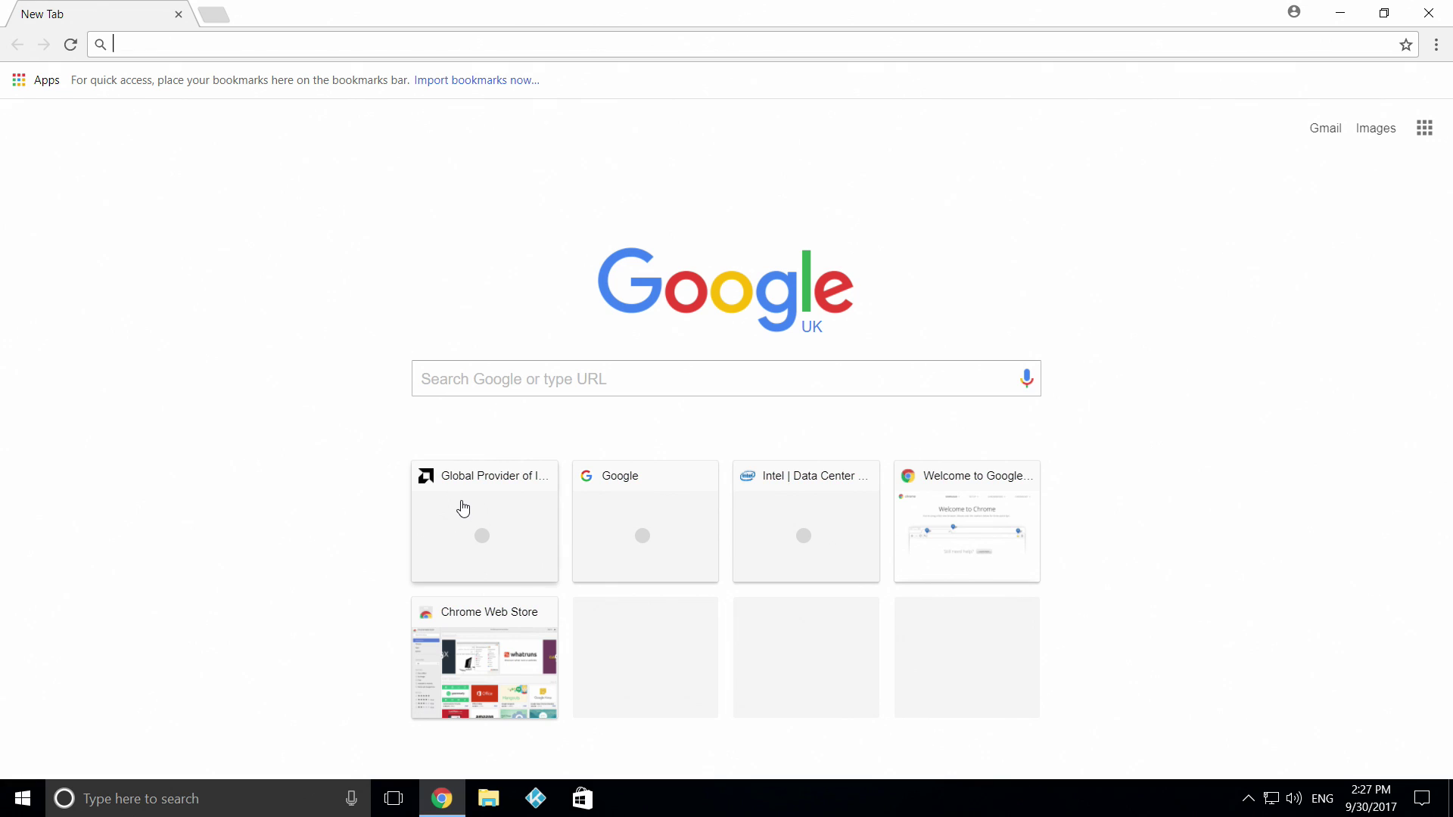
click(457, 550)
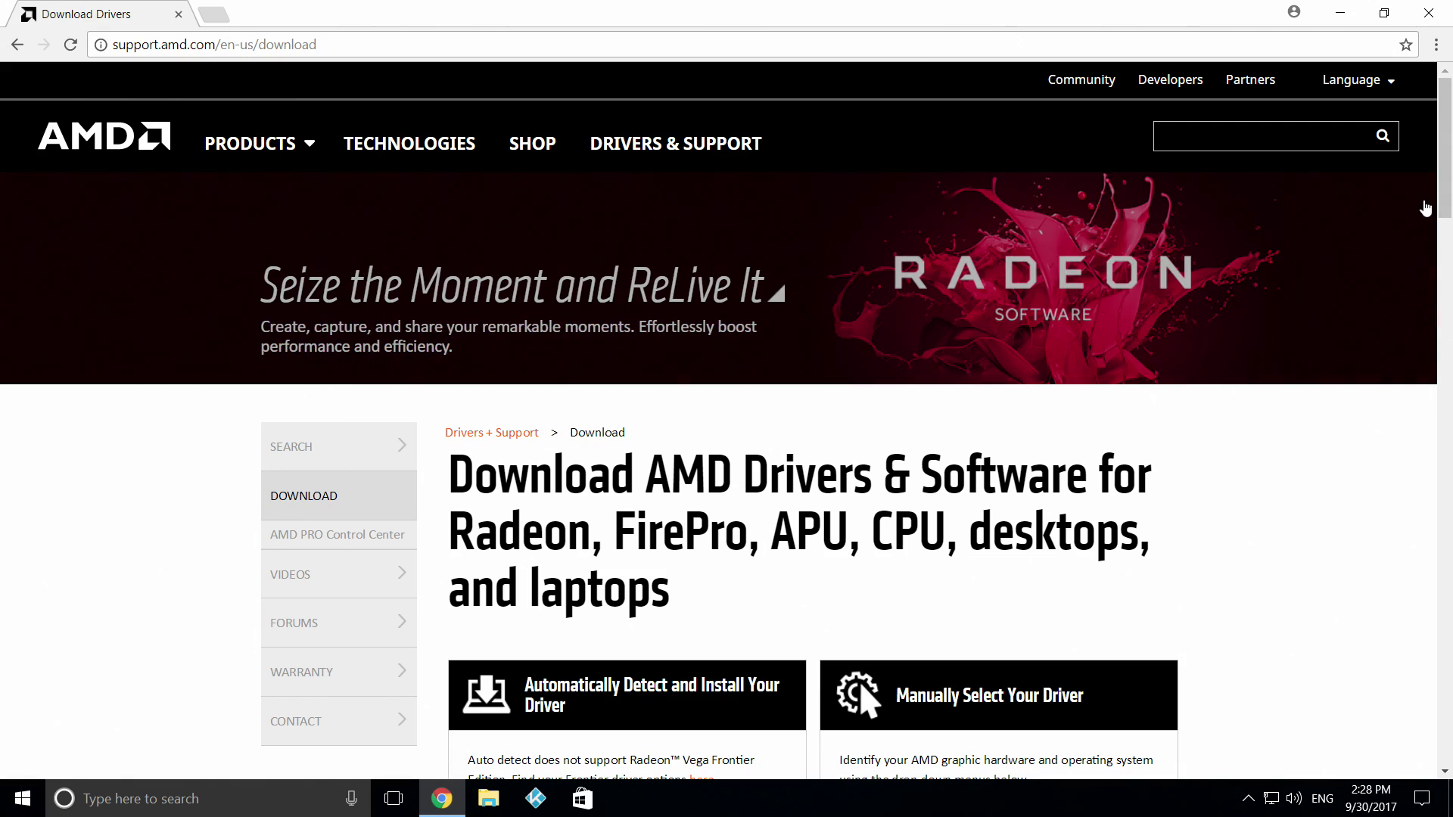
- Scroll down to the Manually Select Your Driver form and open the product type list
drag(1446, 200, 1442, 297)
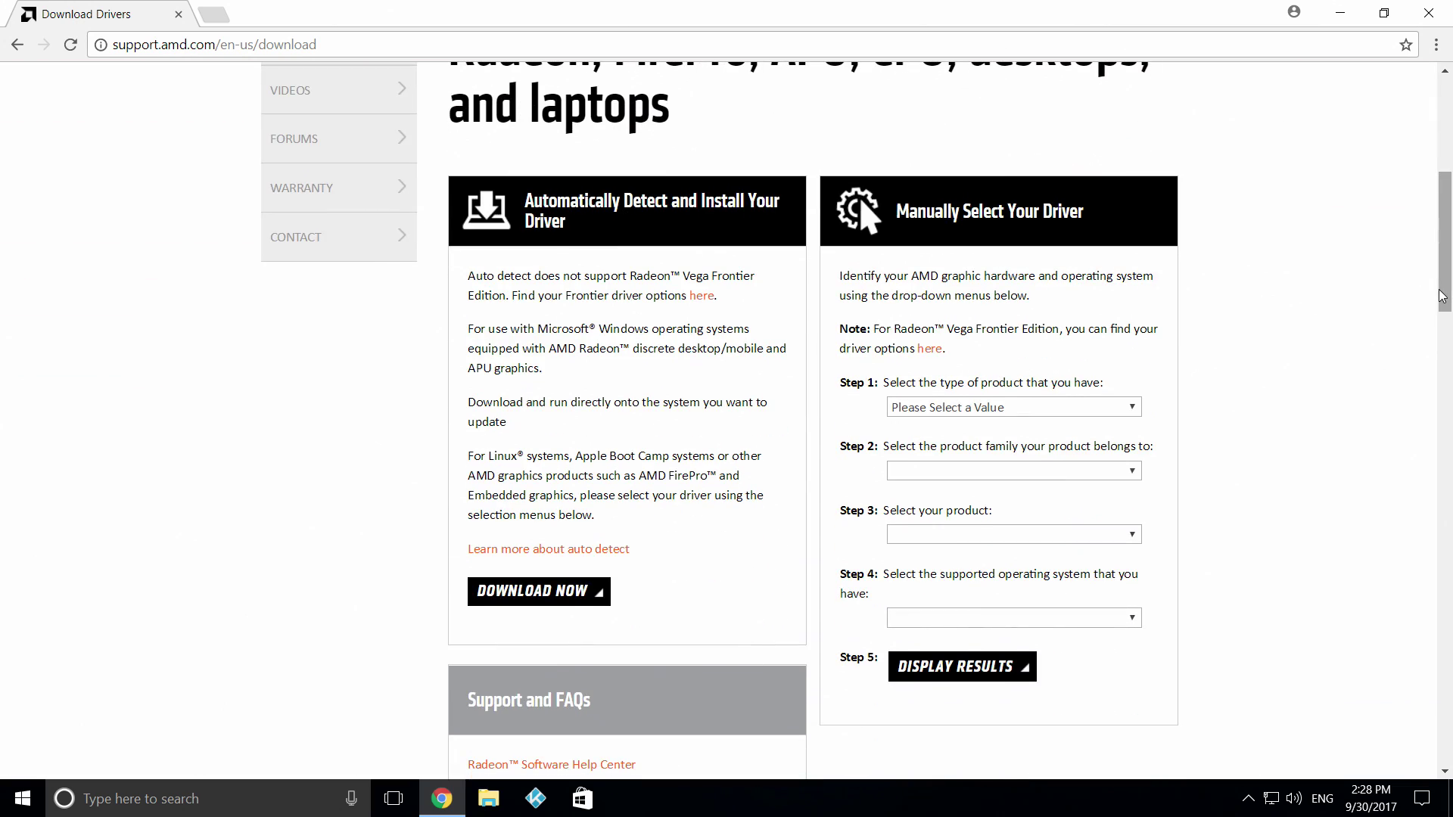
click(1136, 409)
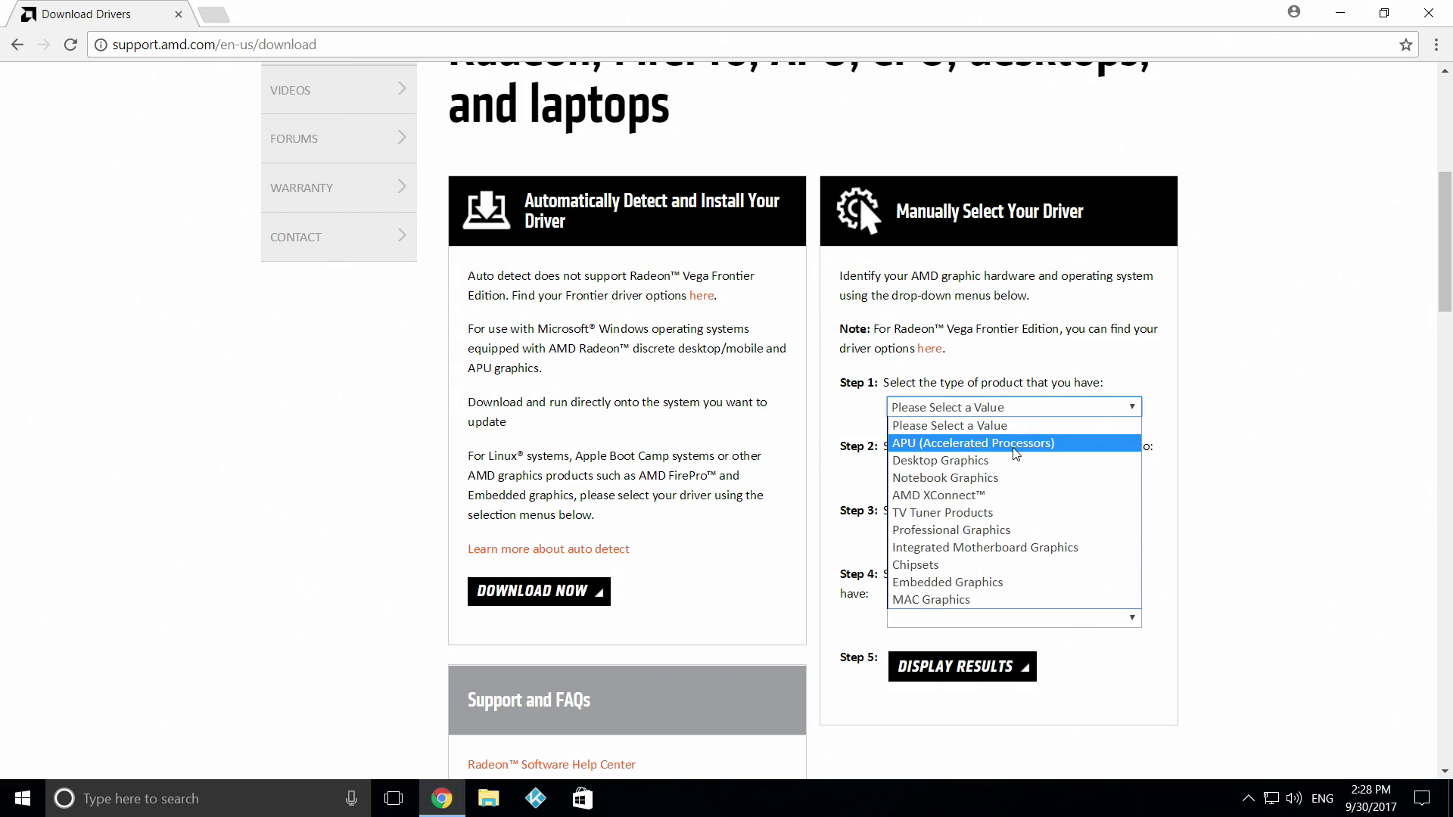
- Choose Desktop Graphics as the product type and open the product family list
click(996, 463)
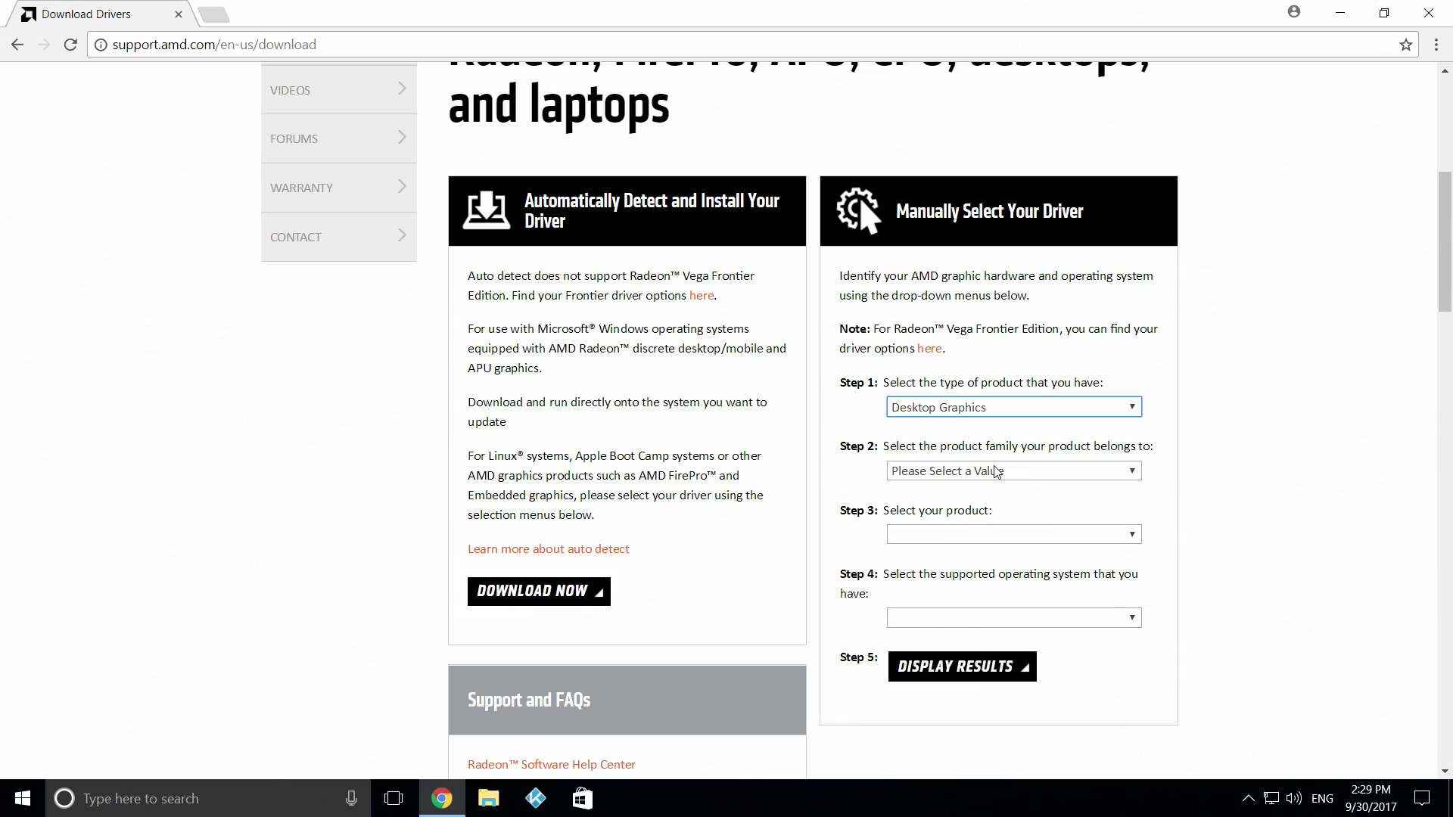
click(1133, 473)
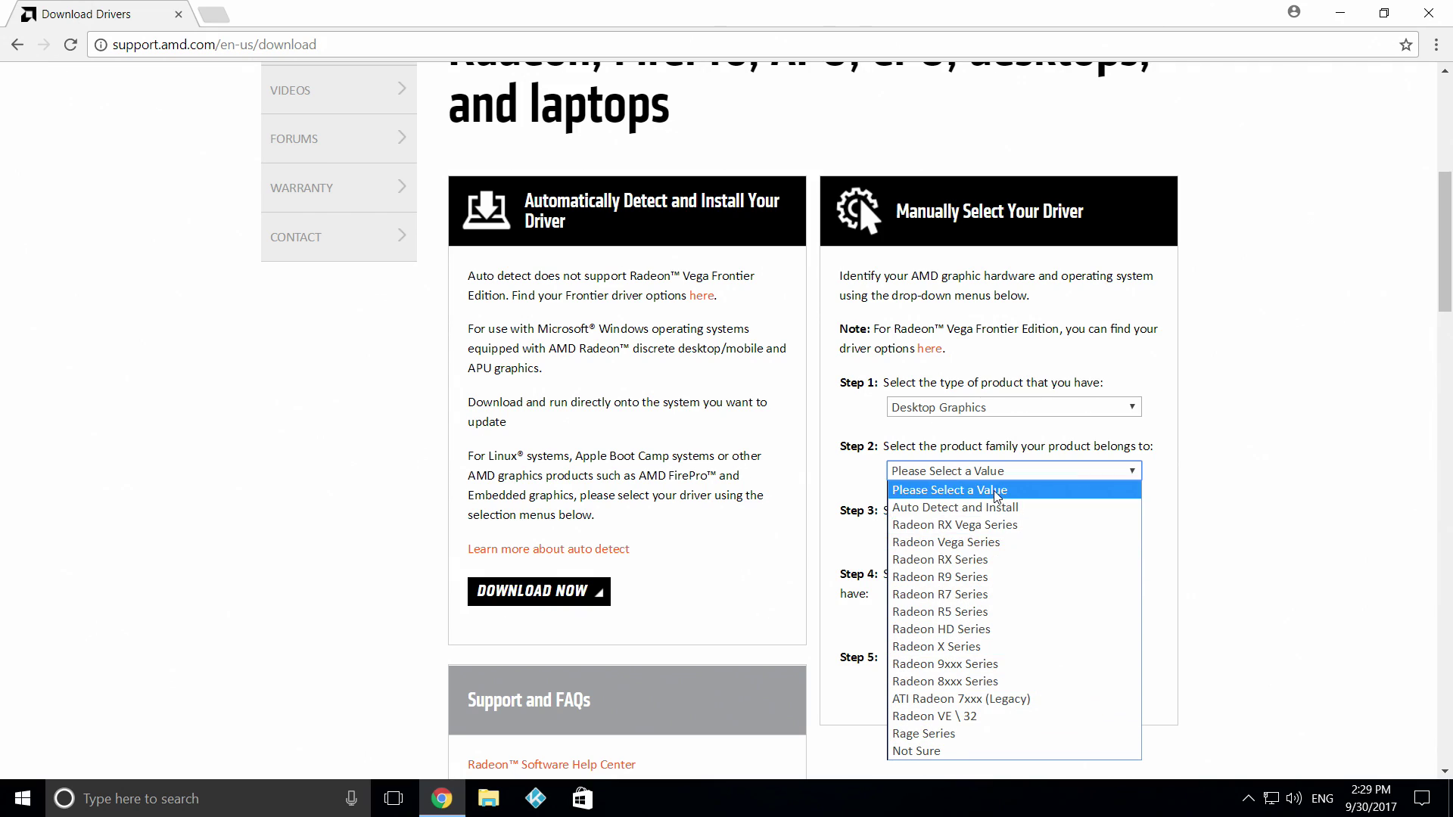
- Select Radeon R9 Series, Radeon R9 2xx Series and Windows 10 - 64 Bit, then display results
click(1015, 583)
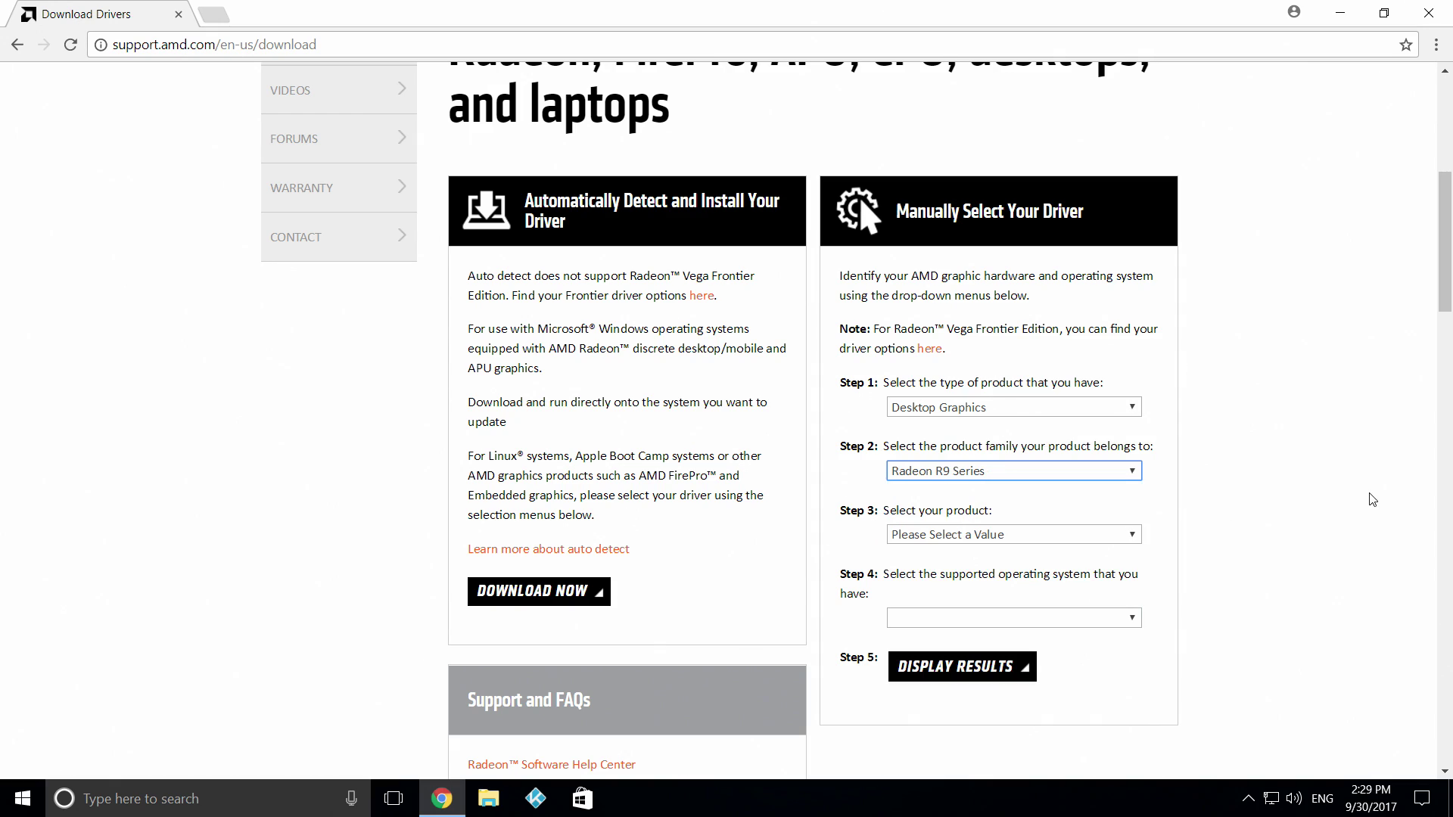
click(1247, 529)
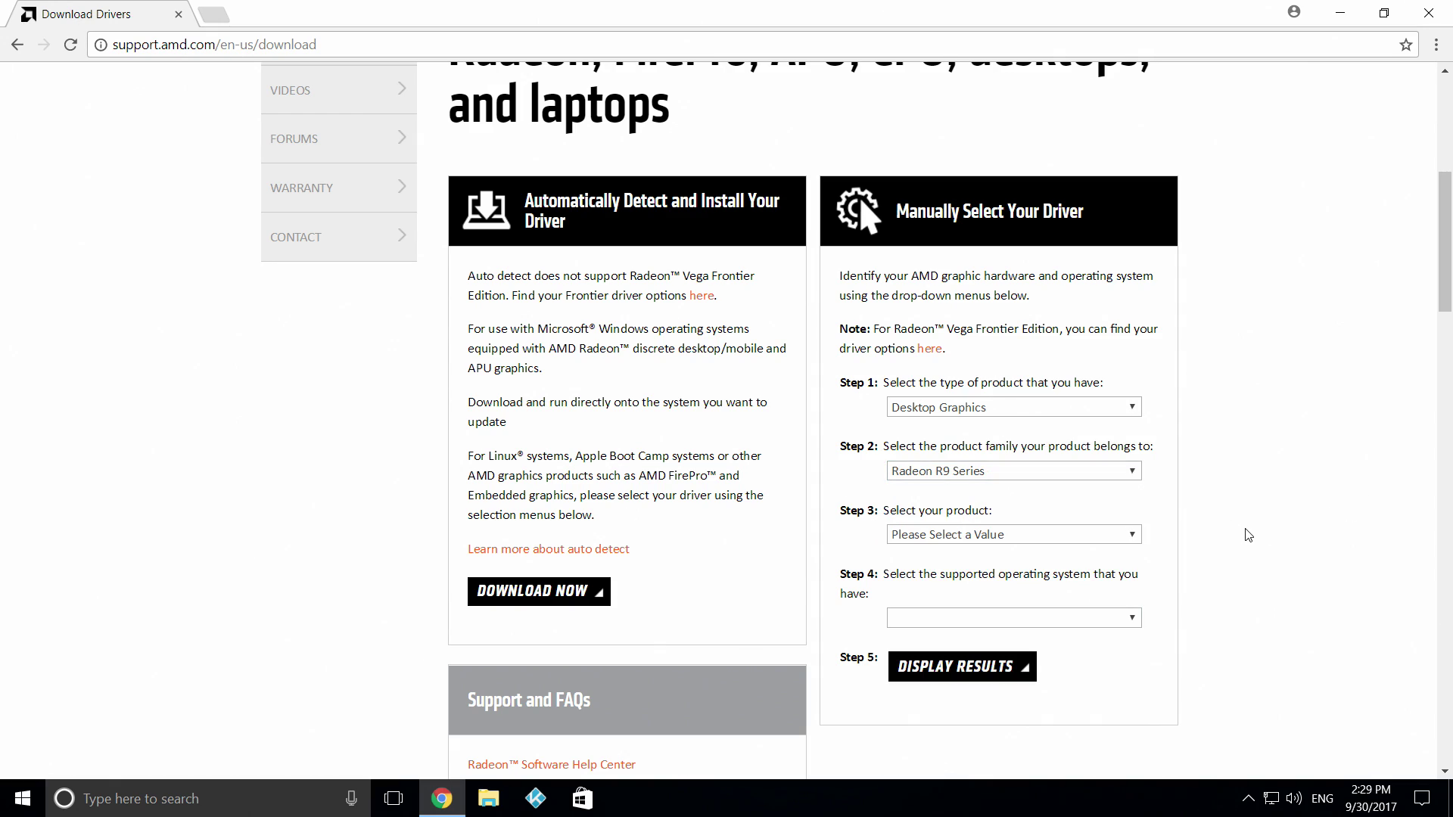
click(1137, 538)
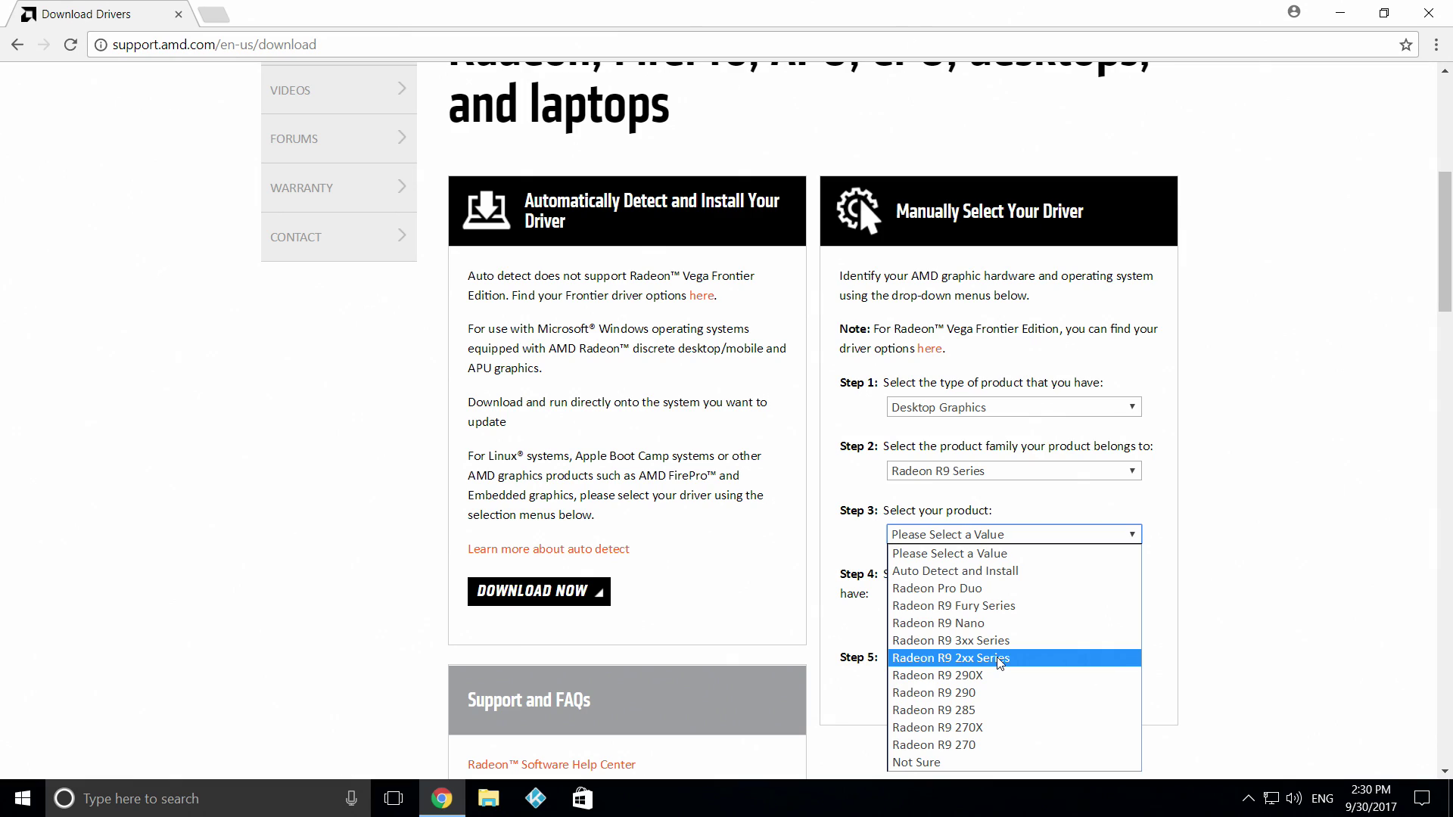
click(1001, 660)
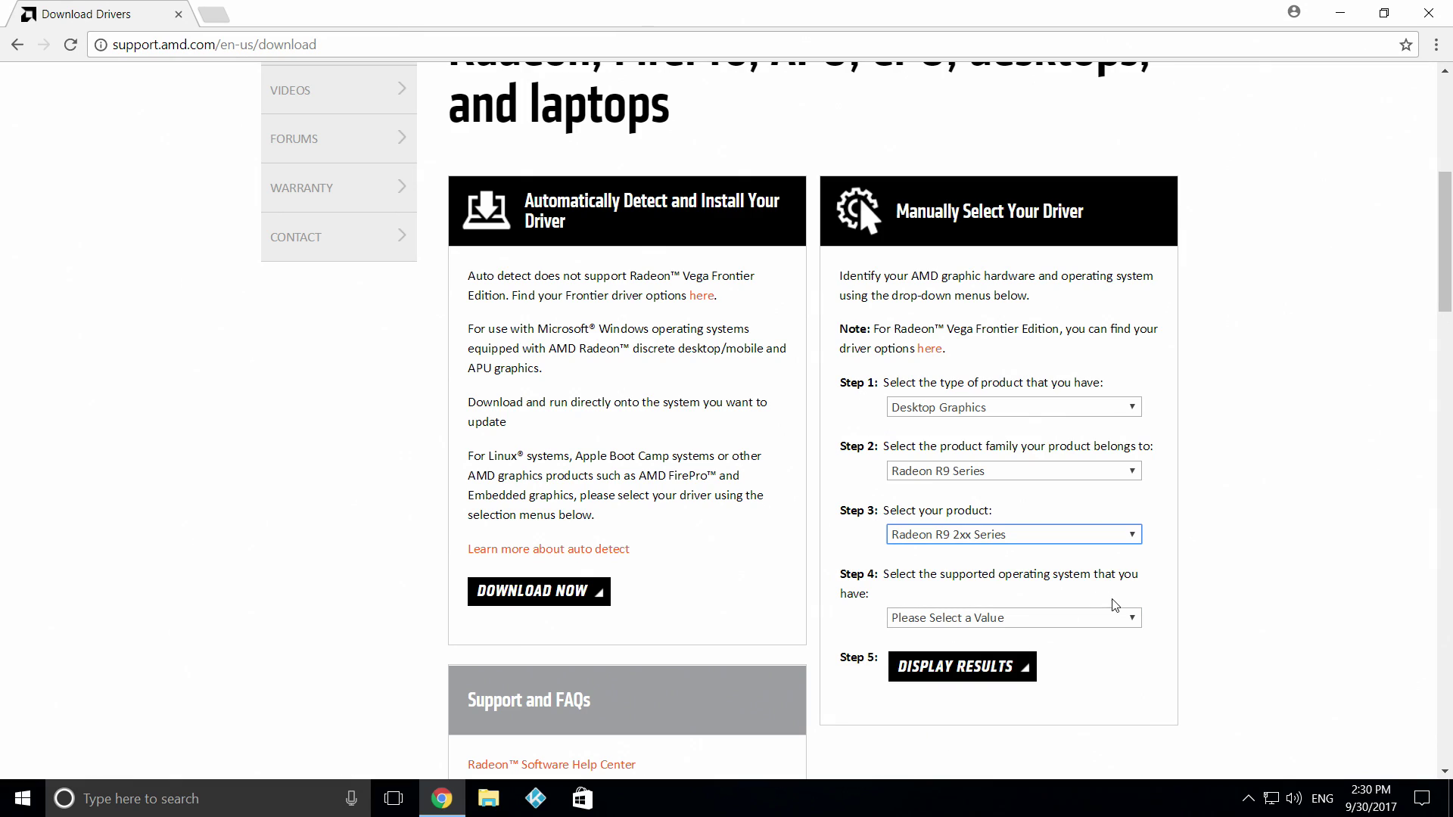
click(1134, 623)
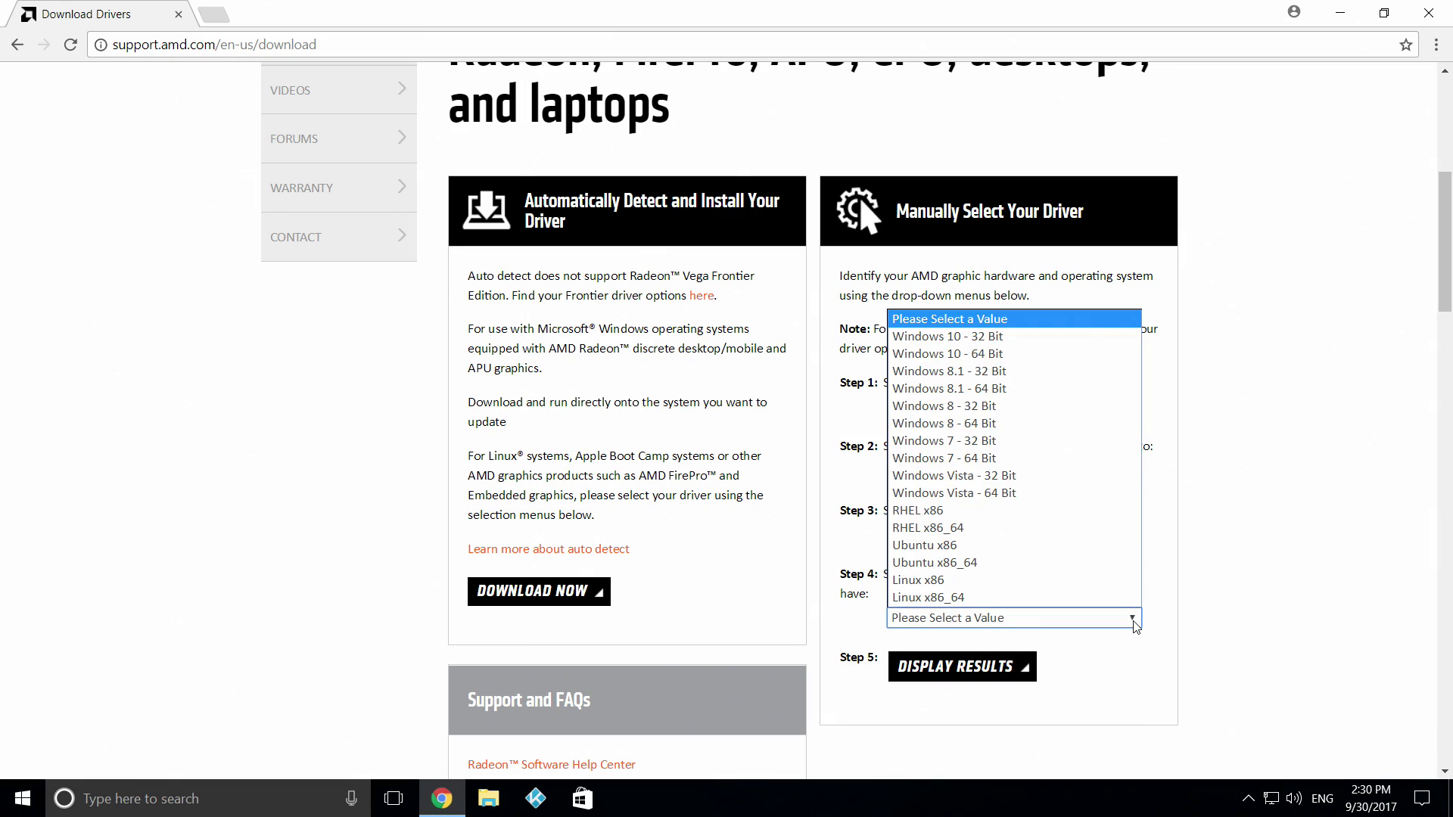
click(1008, 355)
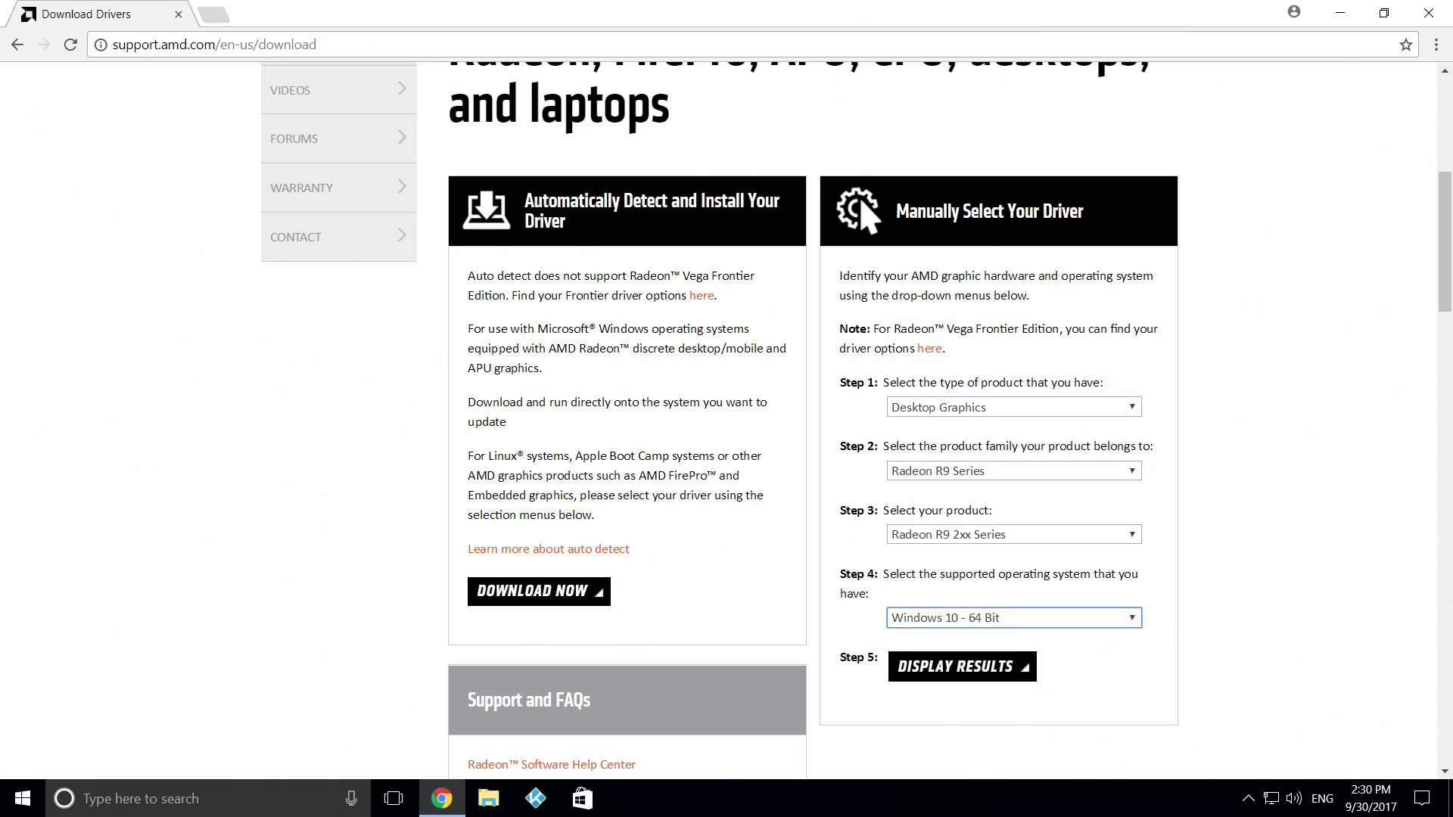
click(984, 670)
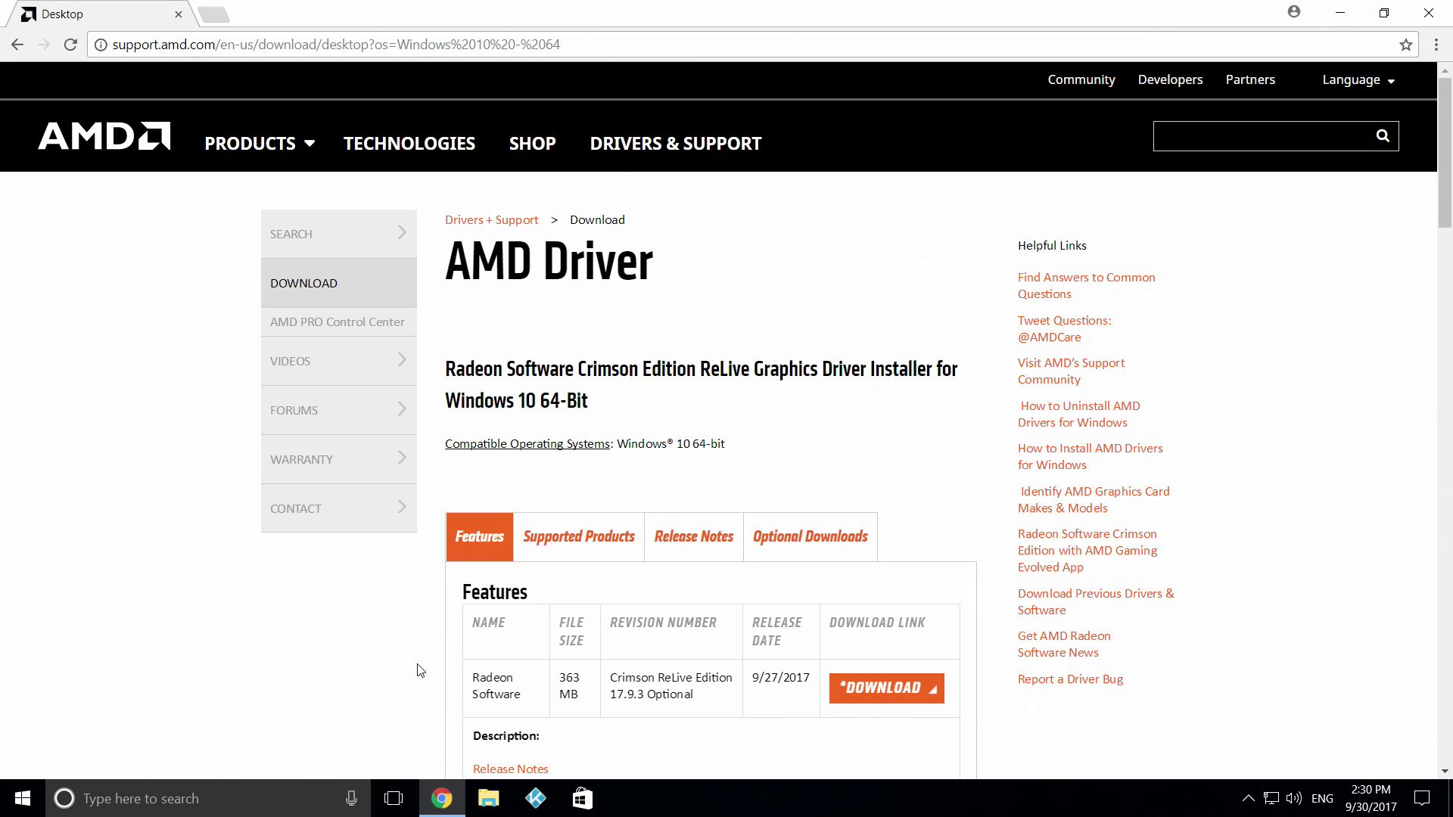
scroll(420, 670, down, 3)
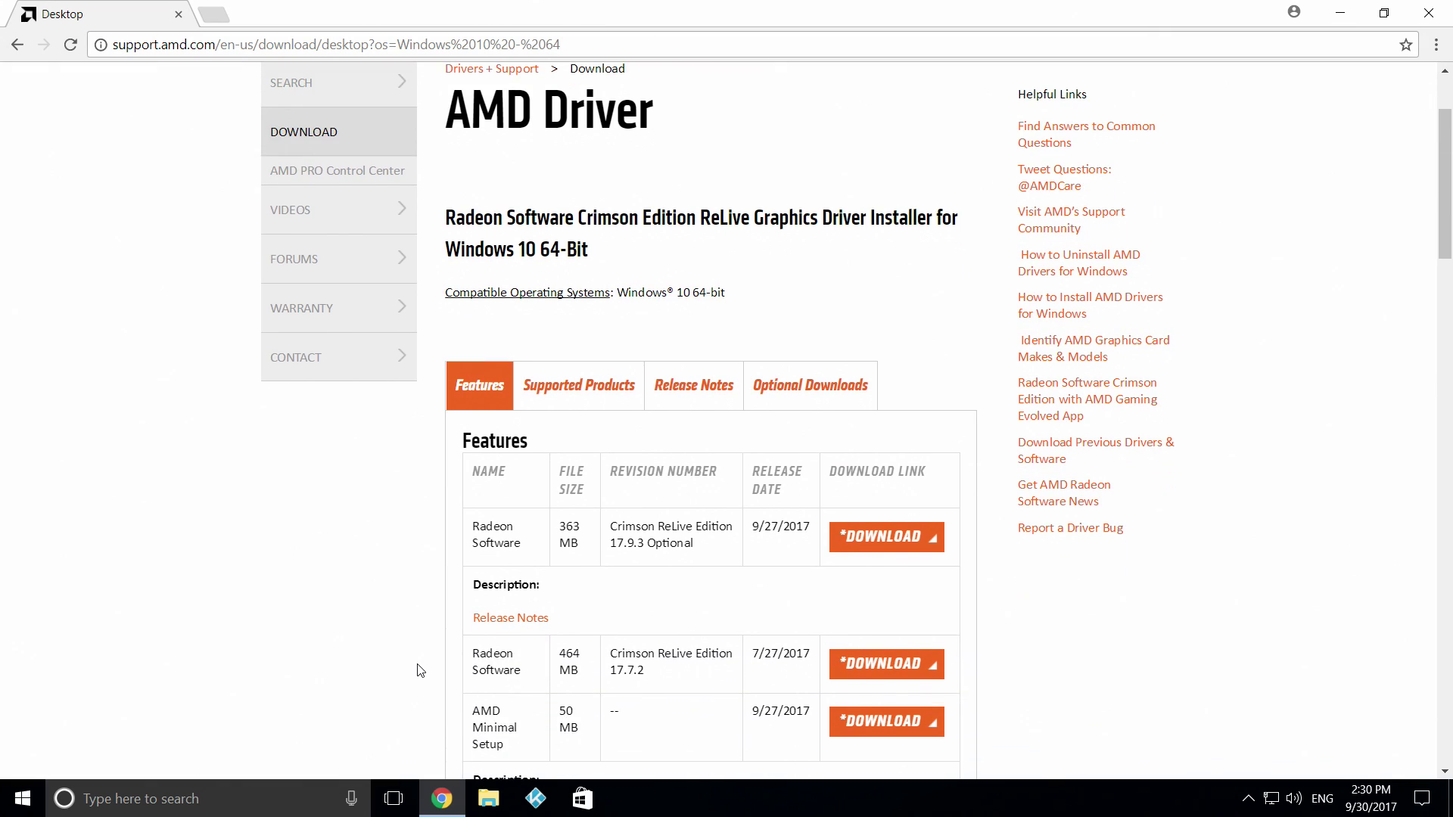
scroll(421, 671, down, 2)
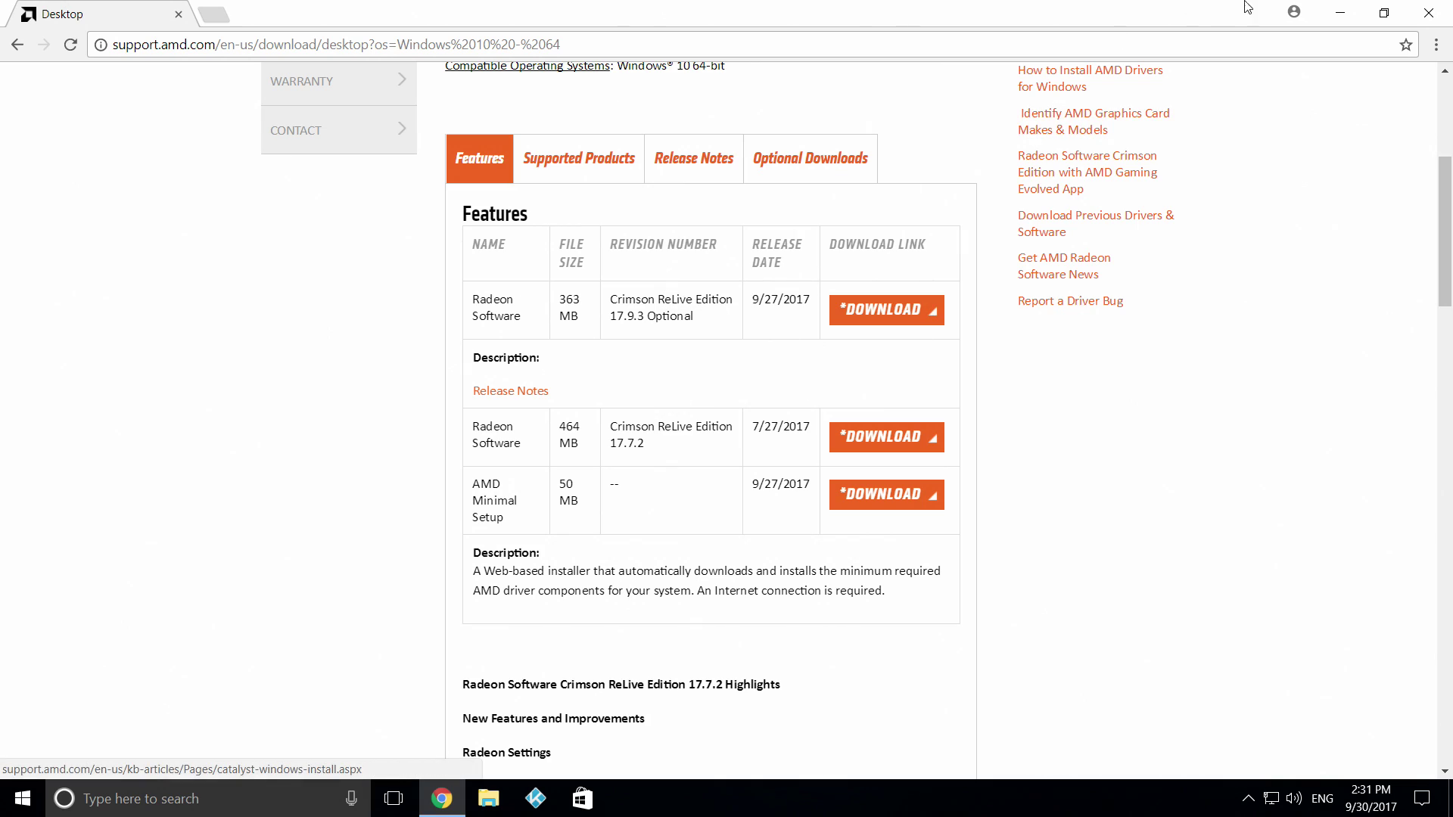
click(1437, 12)
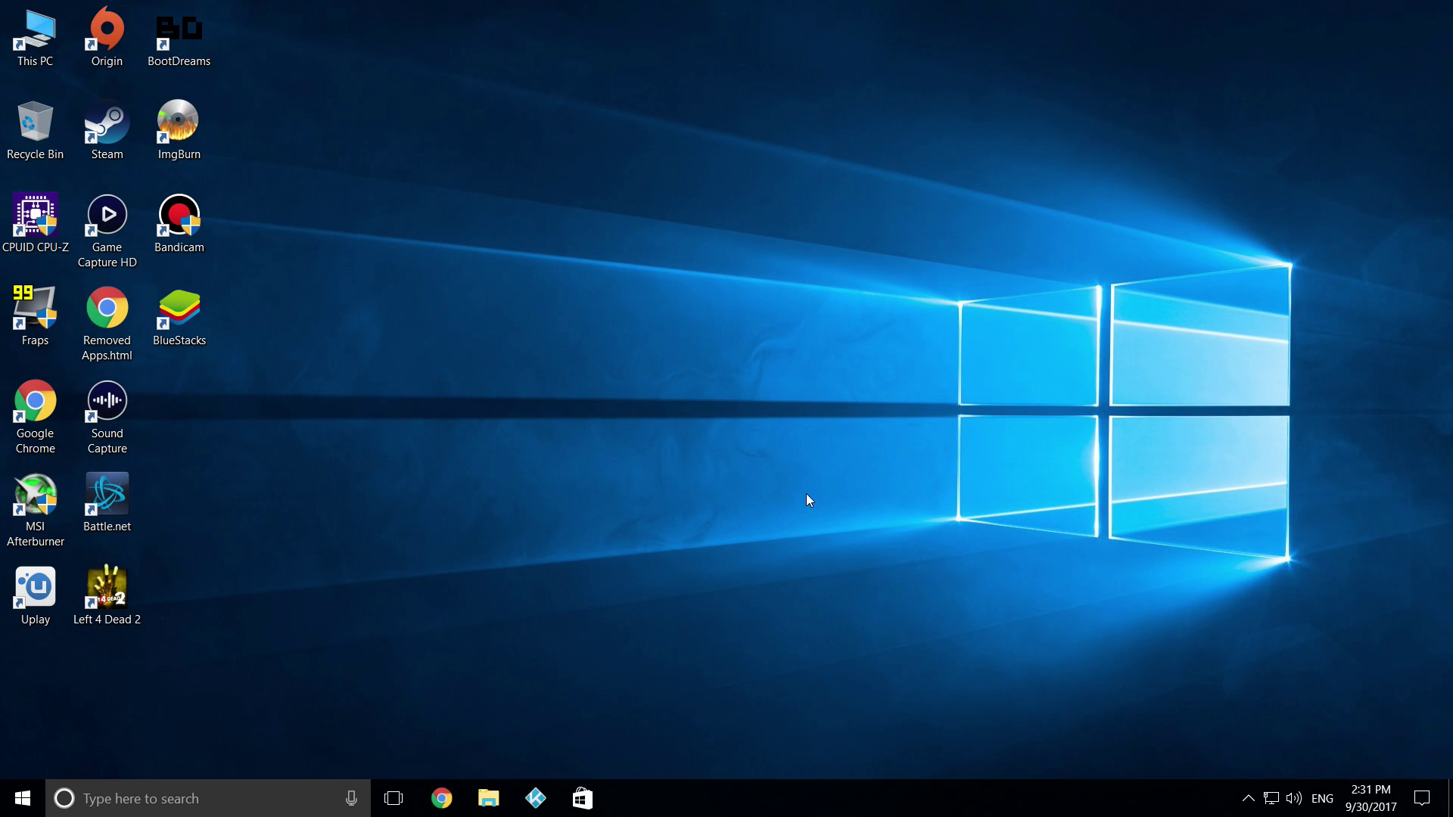
- Launch AMD Radeon Settings from the desktop right-click menu after checking its tray icon
click(1249, 799)
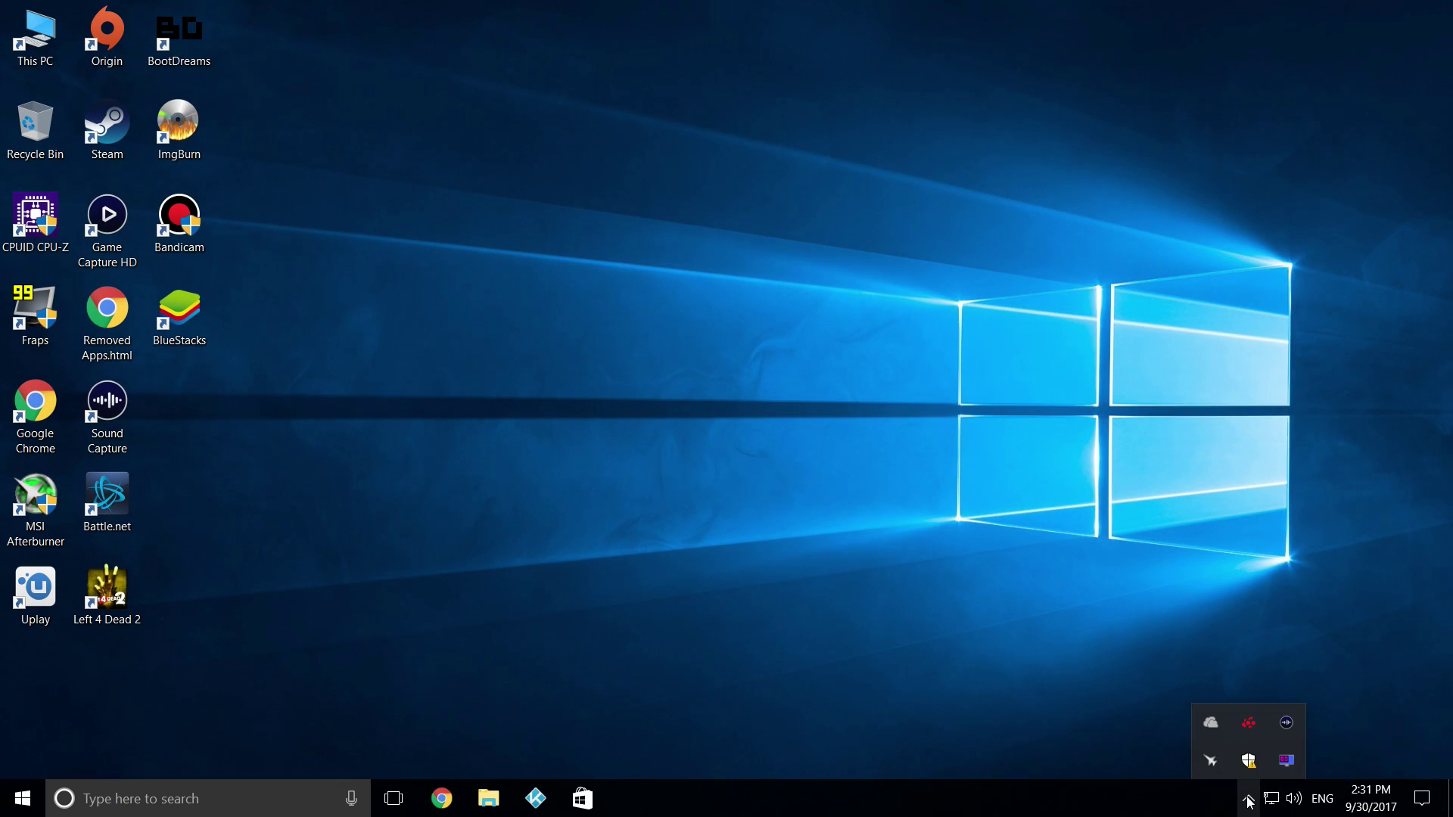
right_click(1249, 723)
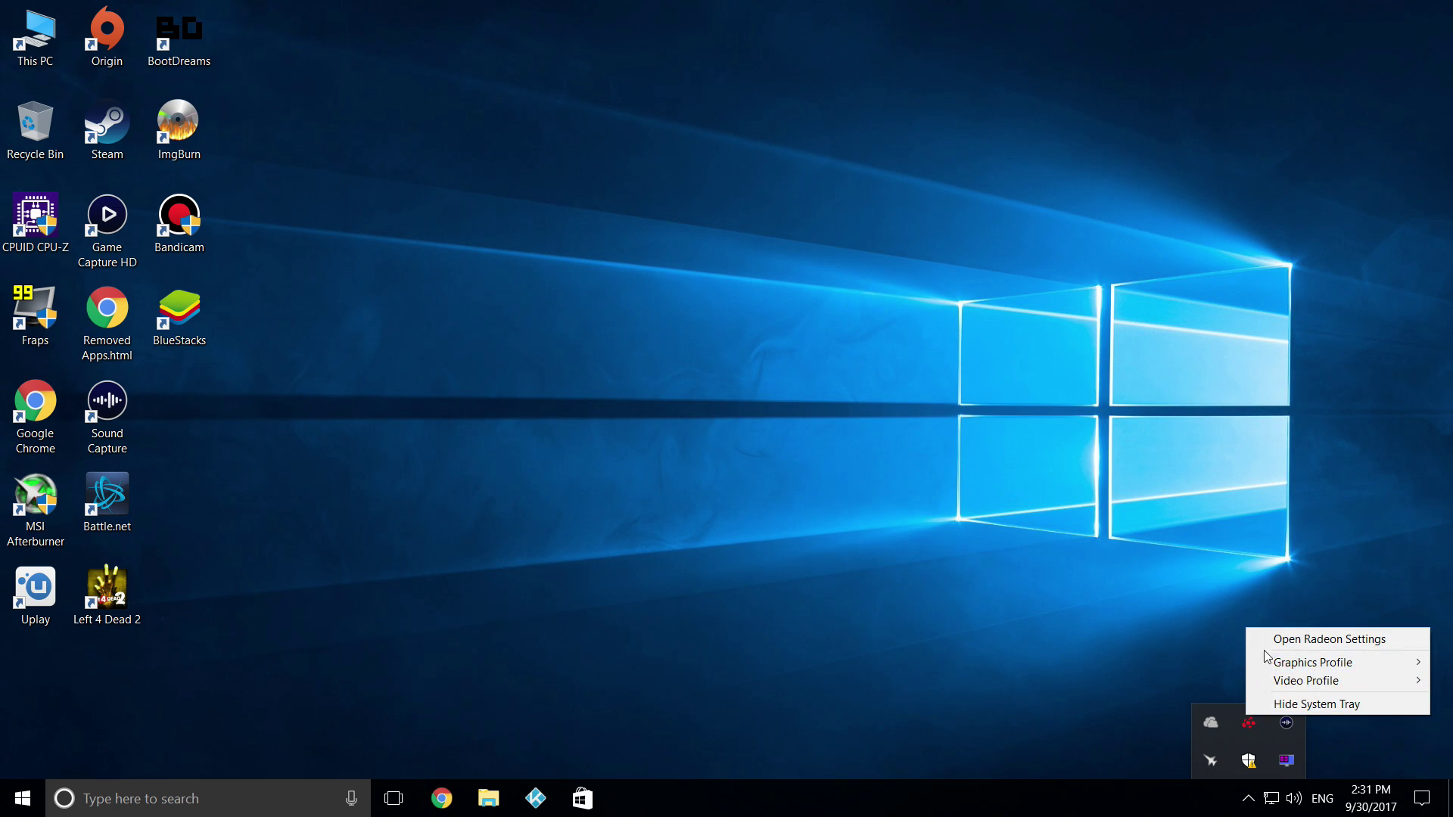
click(1167, 651)
click(1250, 808)
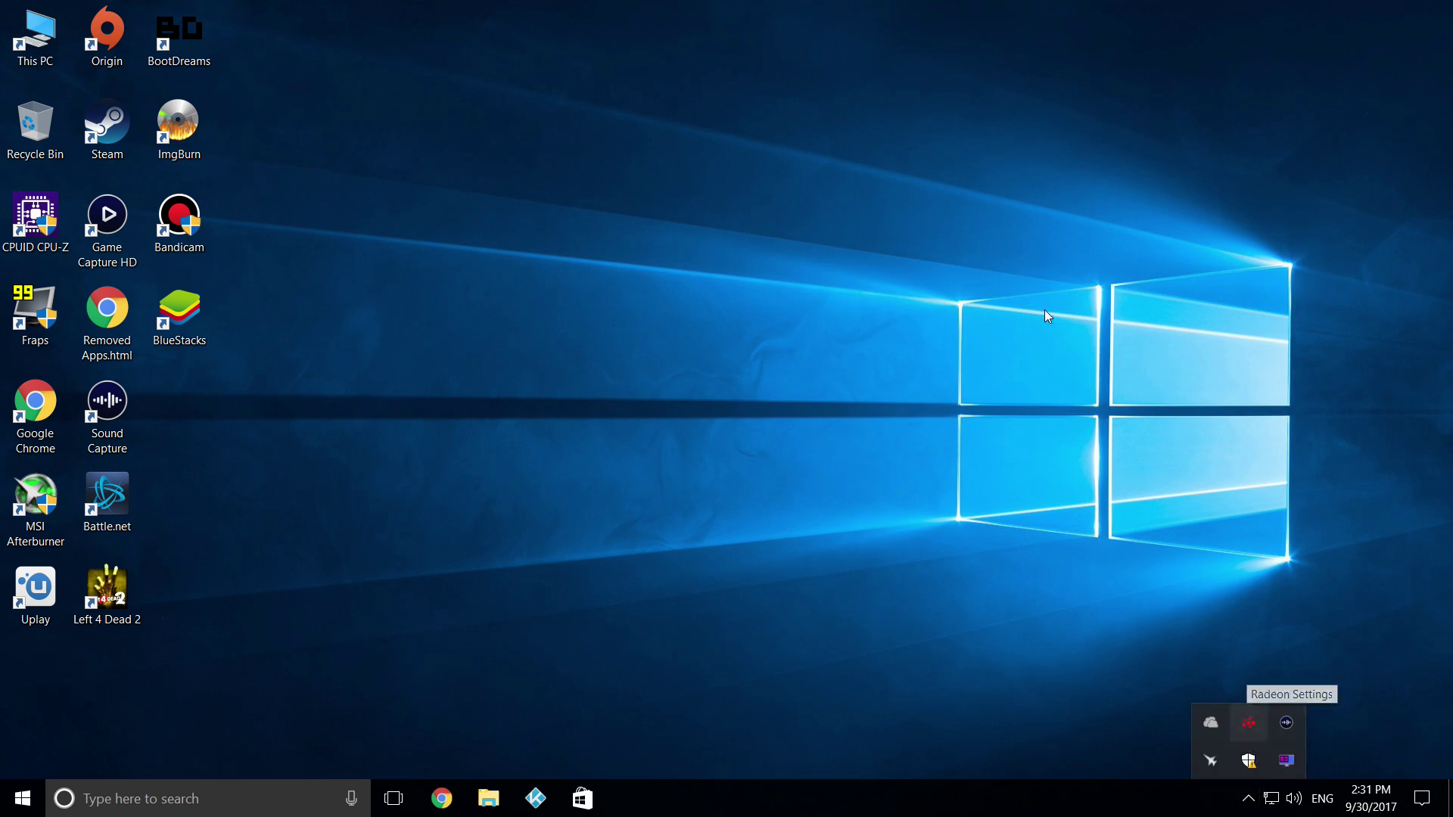
right_click(996, 328)
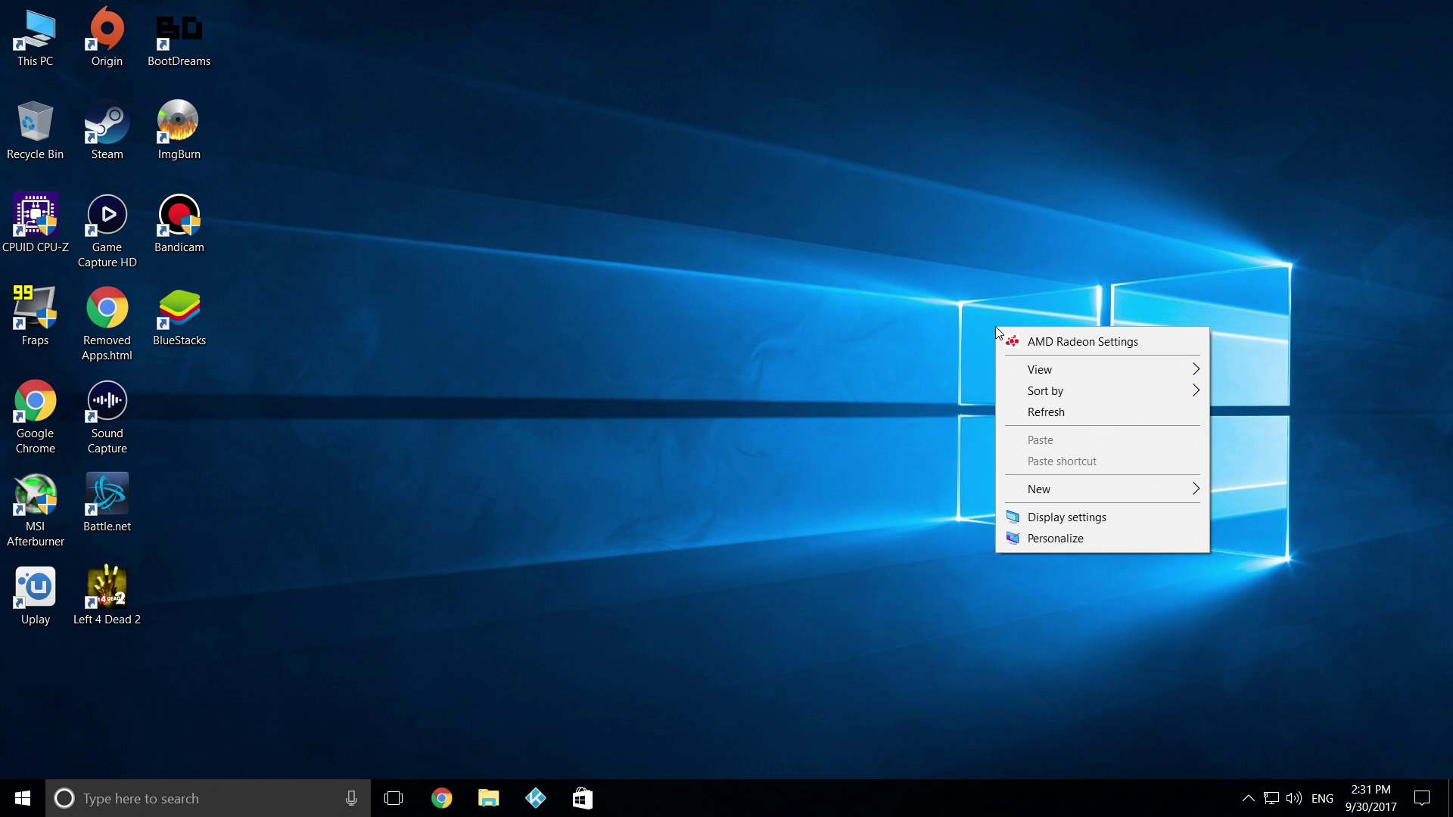
click(1041, 350)
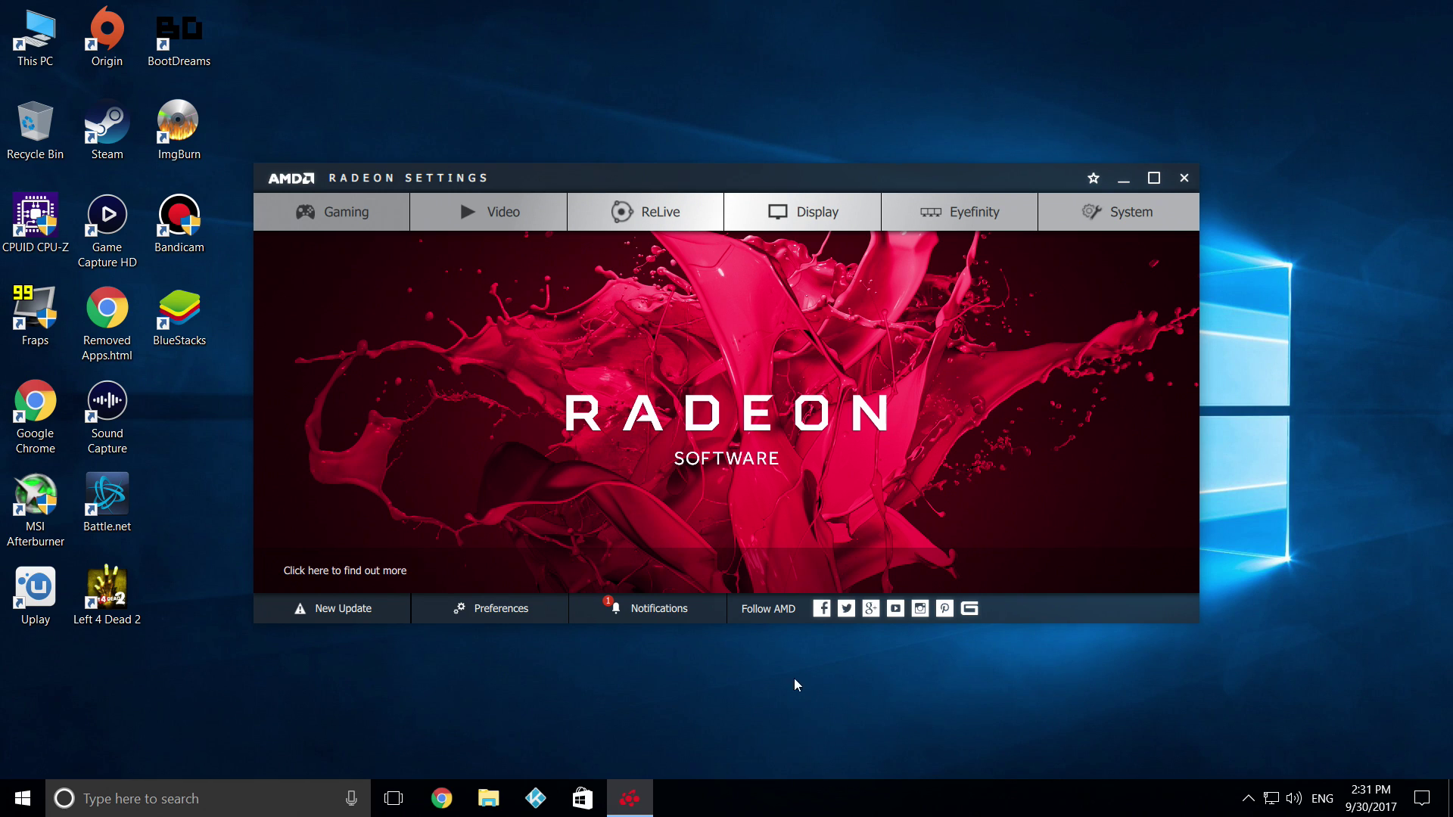
- Open the updates notification showing 17.8.2 installed and optional 17.9.3, then open Preferences
click(676, 610)
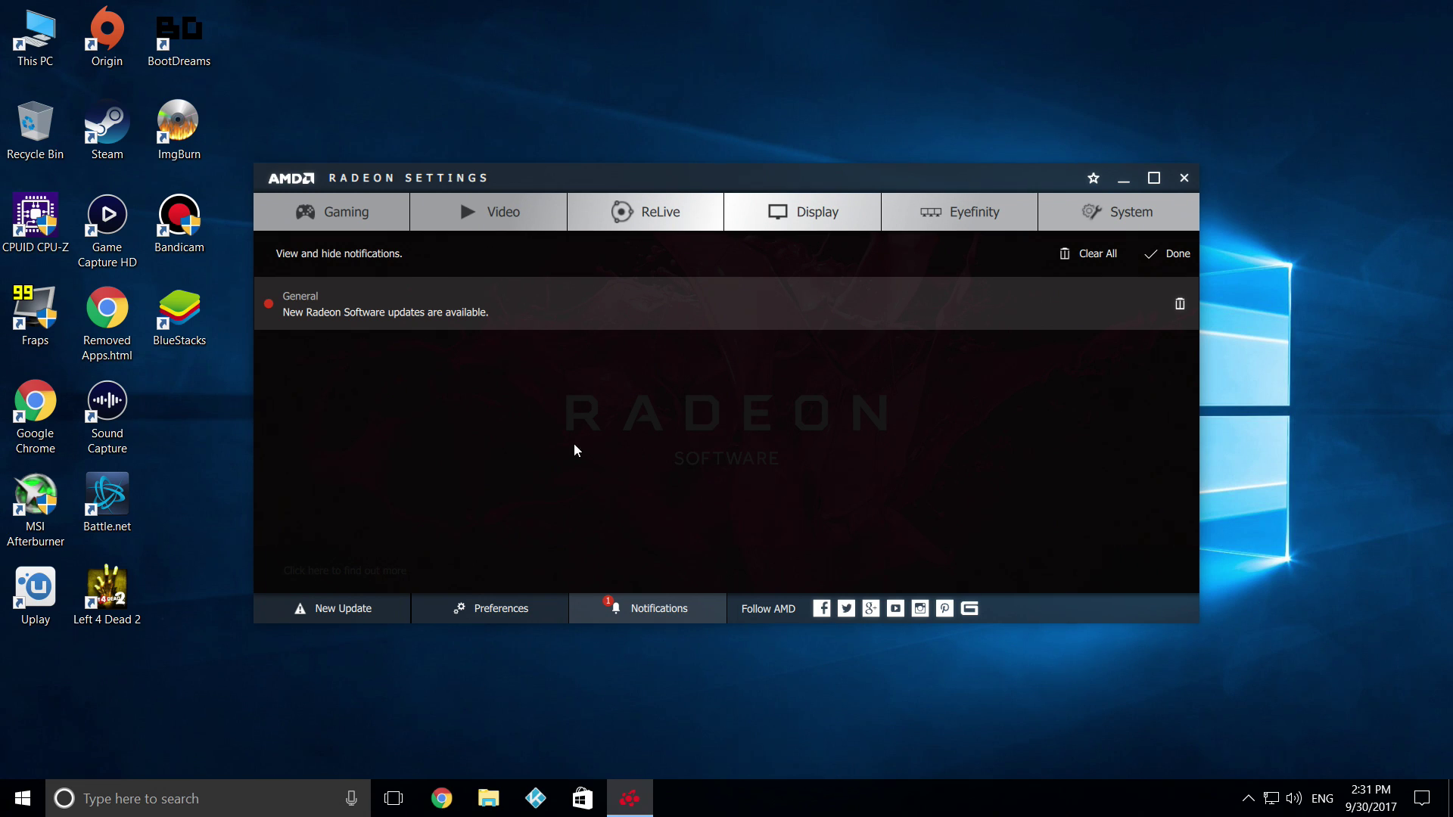
click(422, 312)
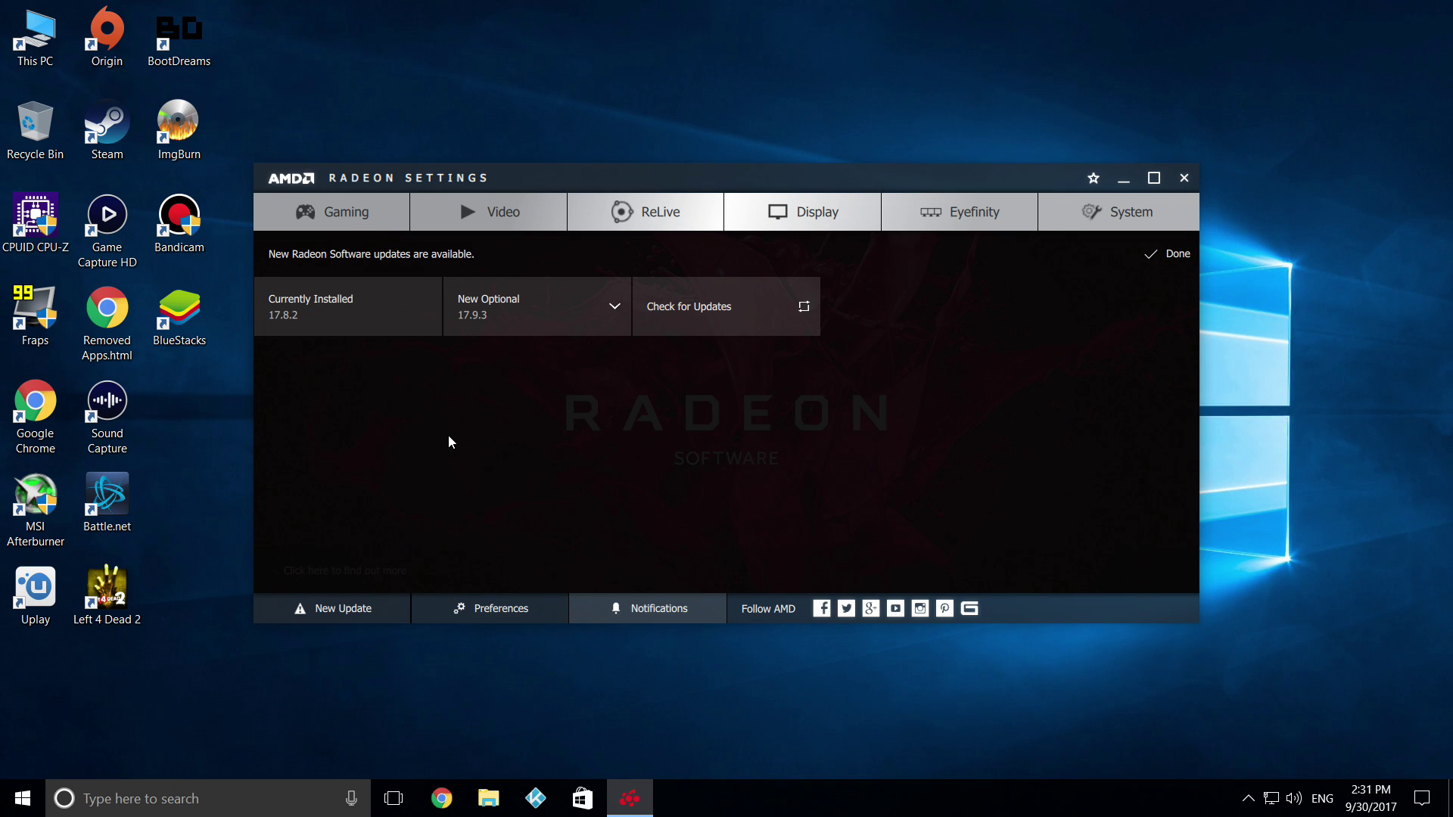
mouse_move(316, 321)
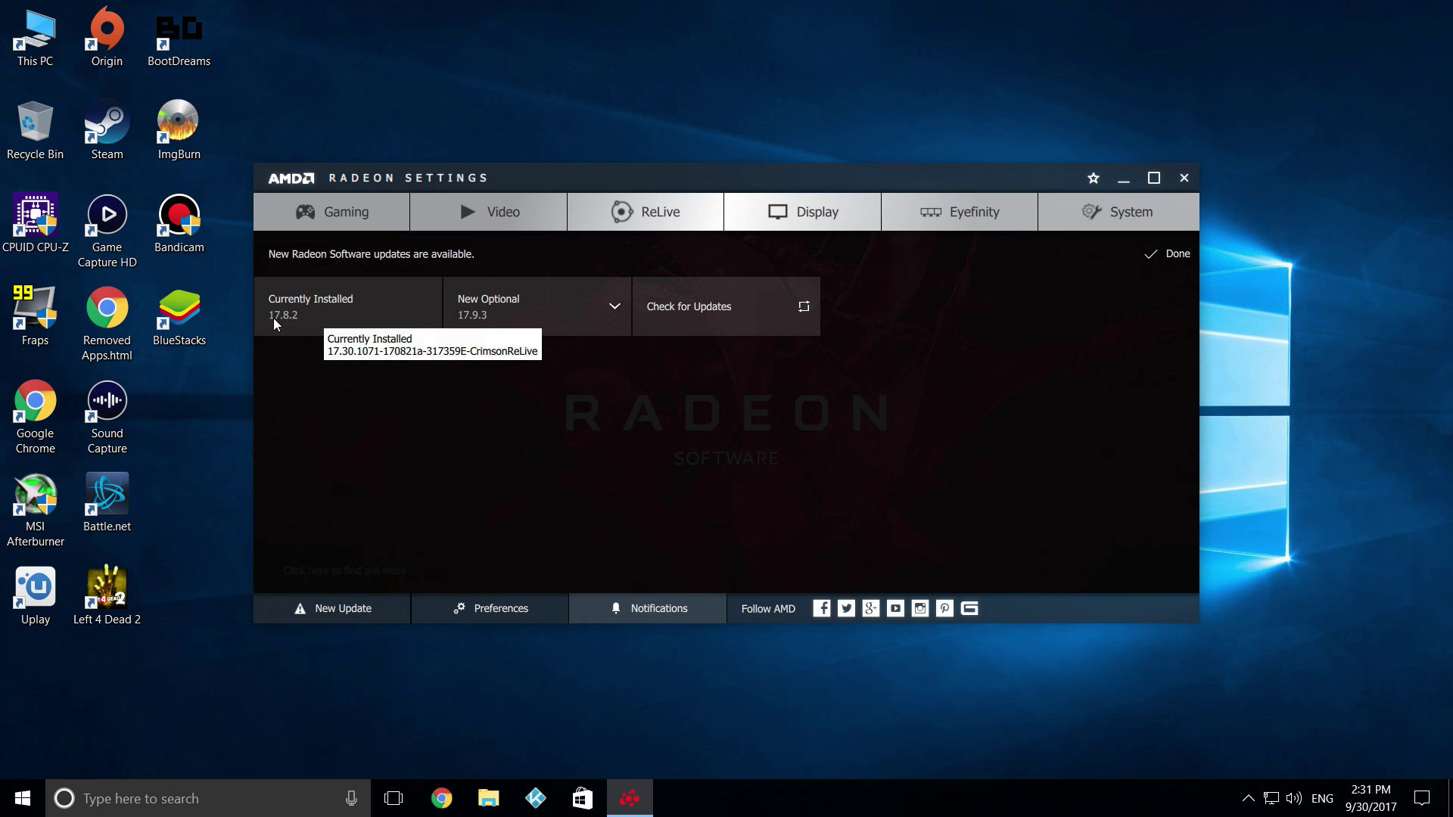
mouse_move(476, 321)
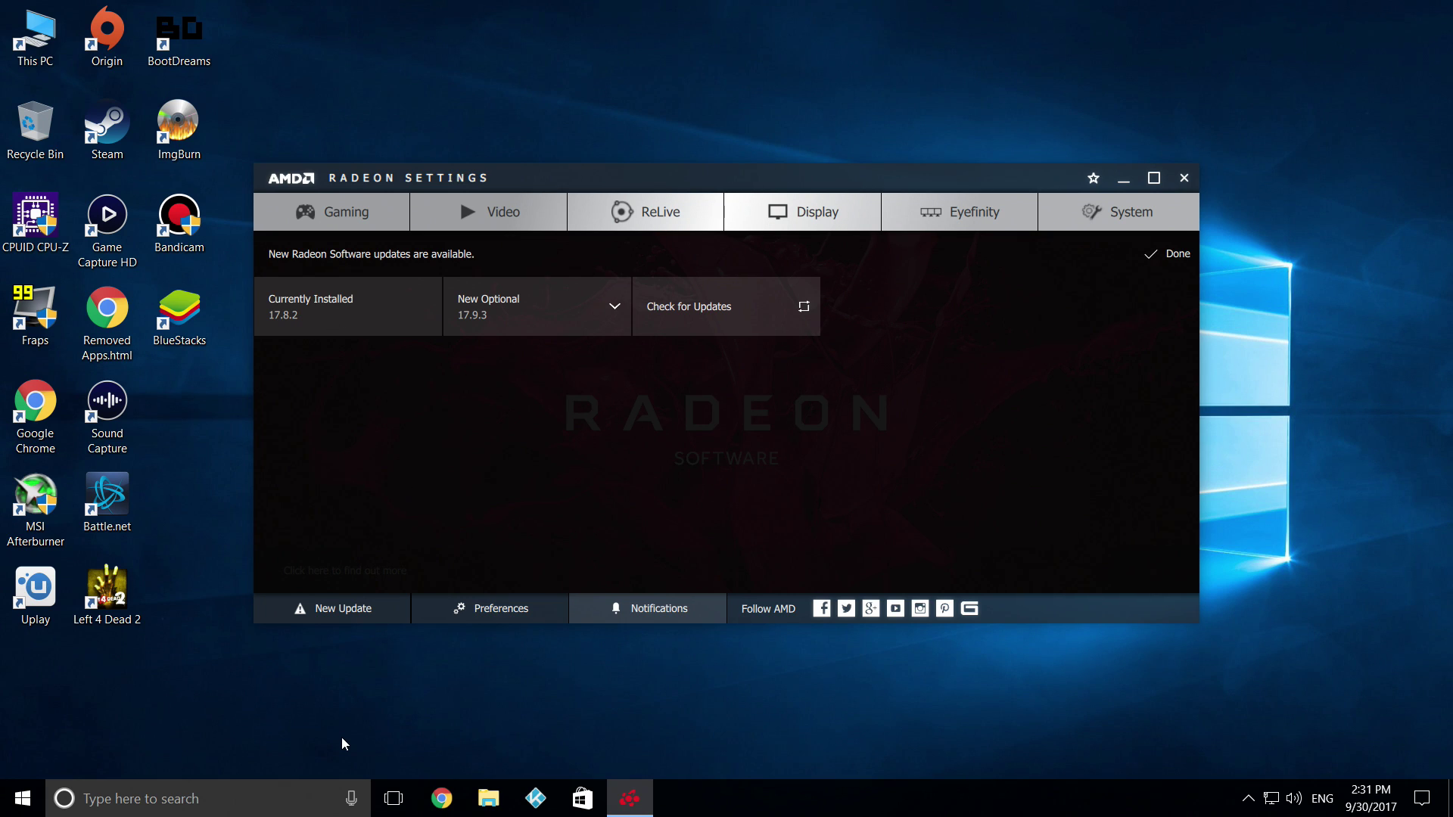
click(478, 615)
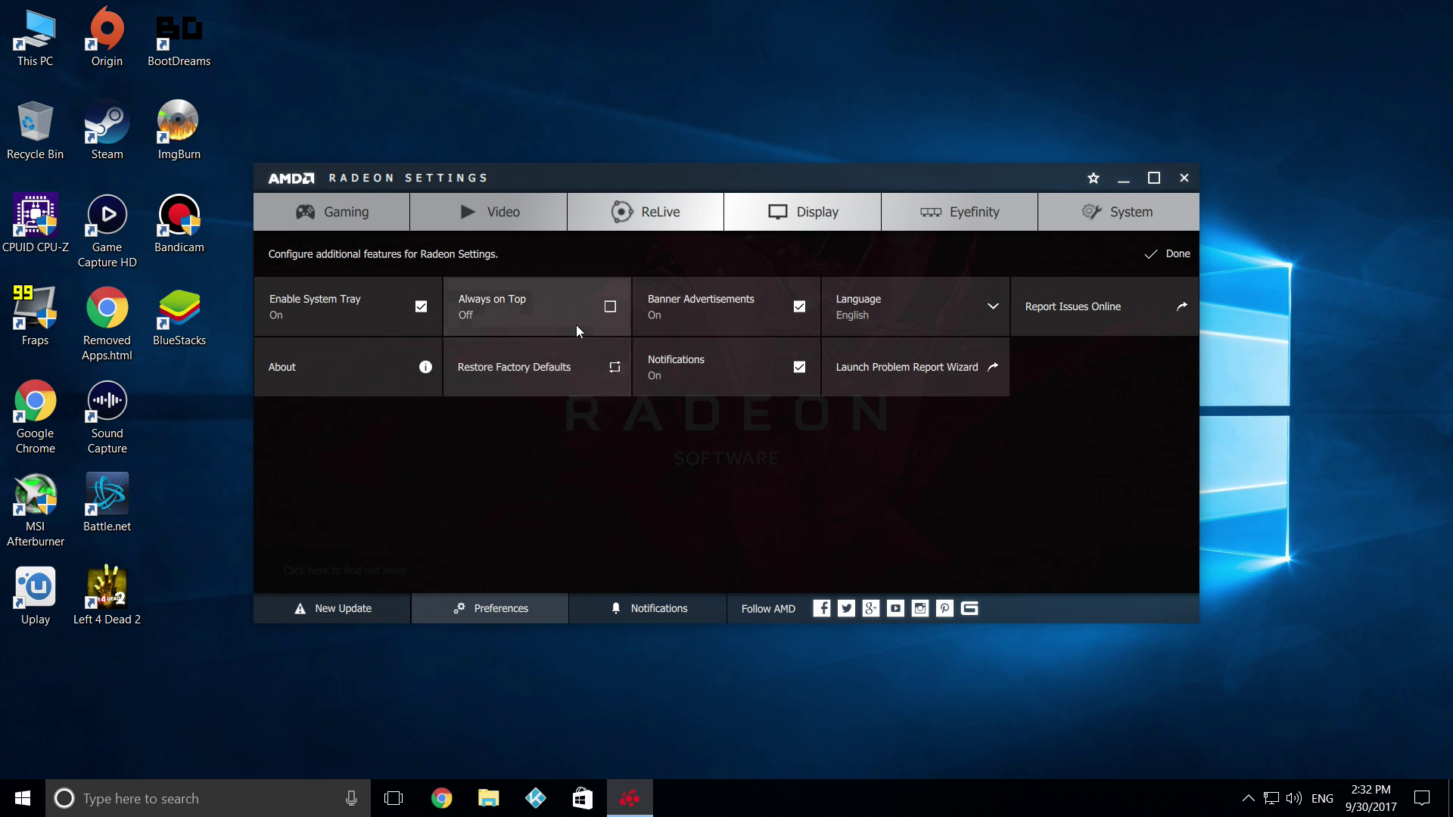
- Browse the System and Preferences pages, then return to New Update and check for updates
click(1102, 224)
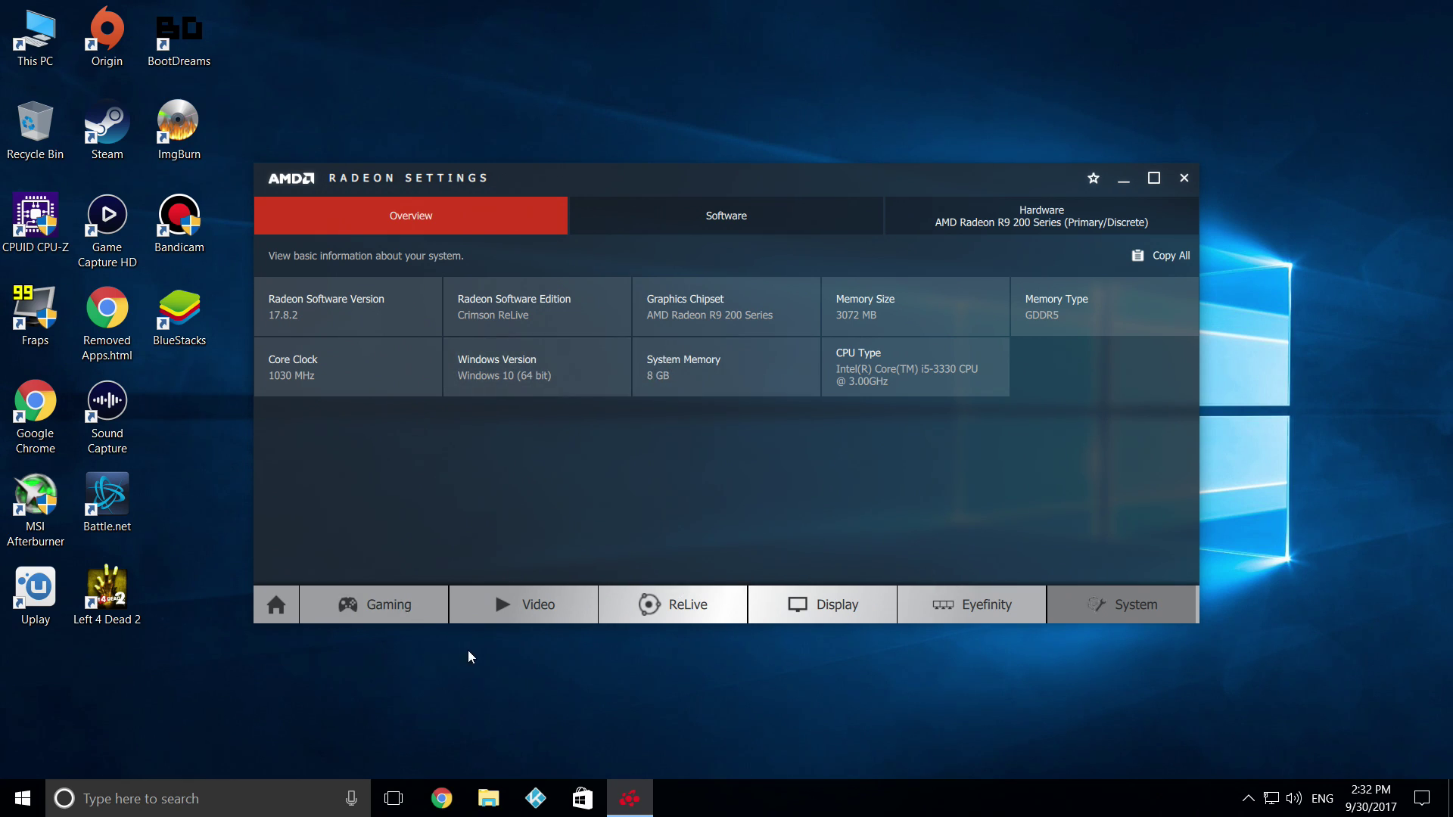
click(278, 601)
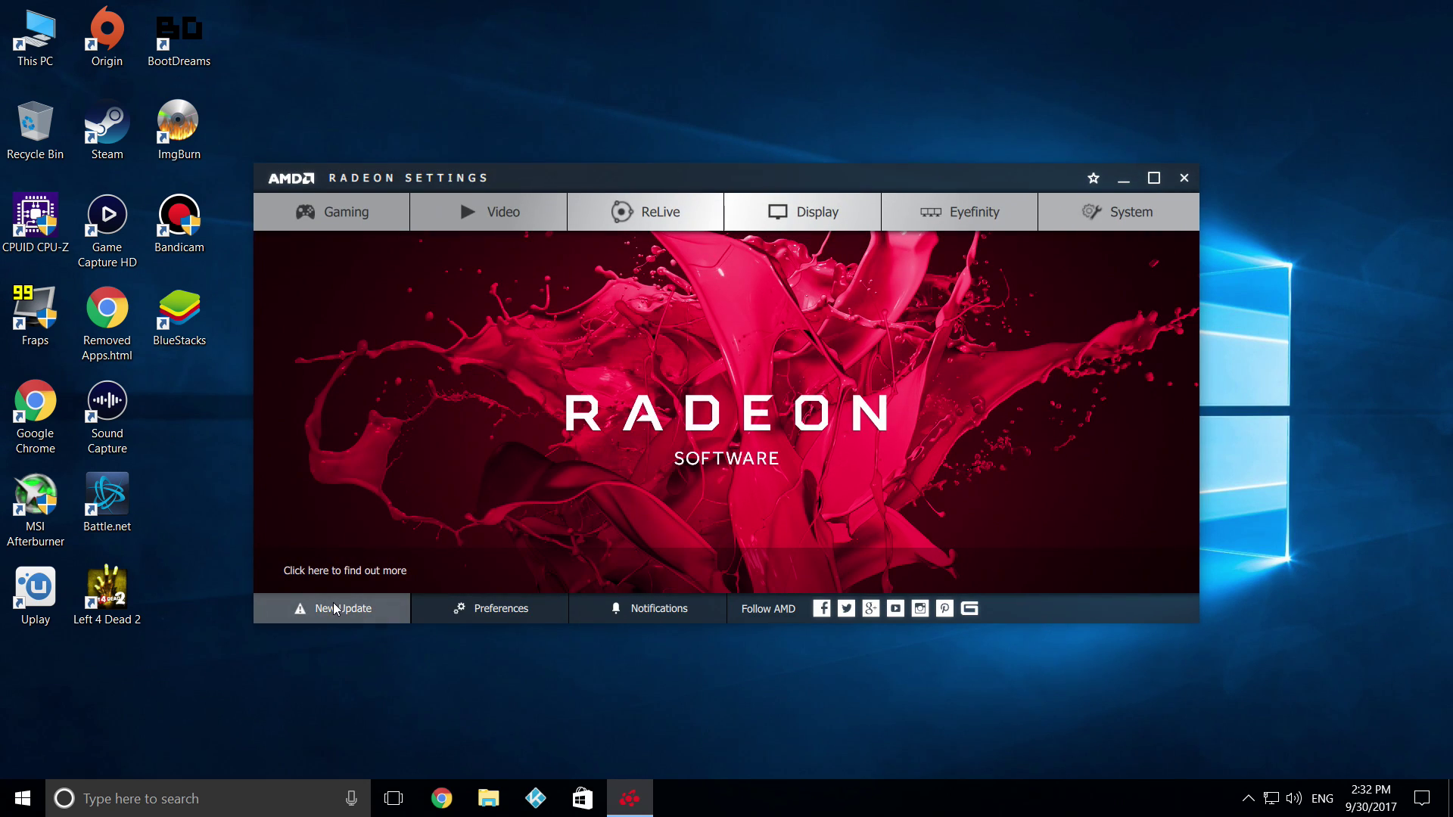
click(444, 615)
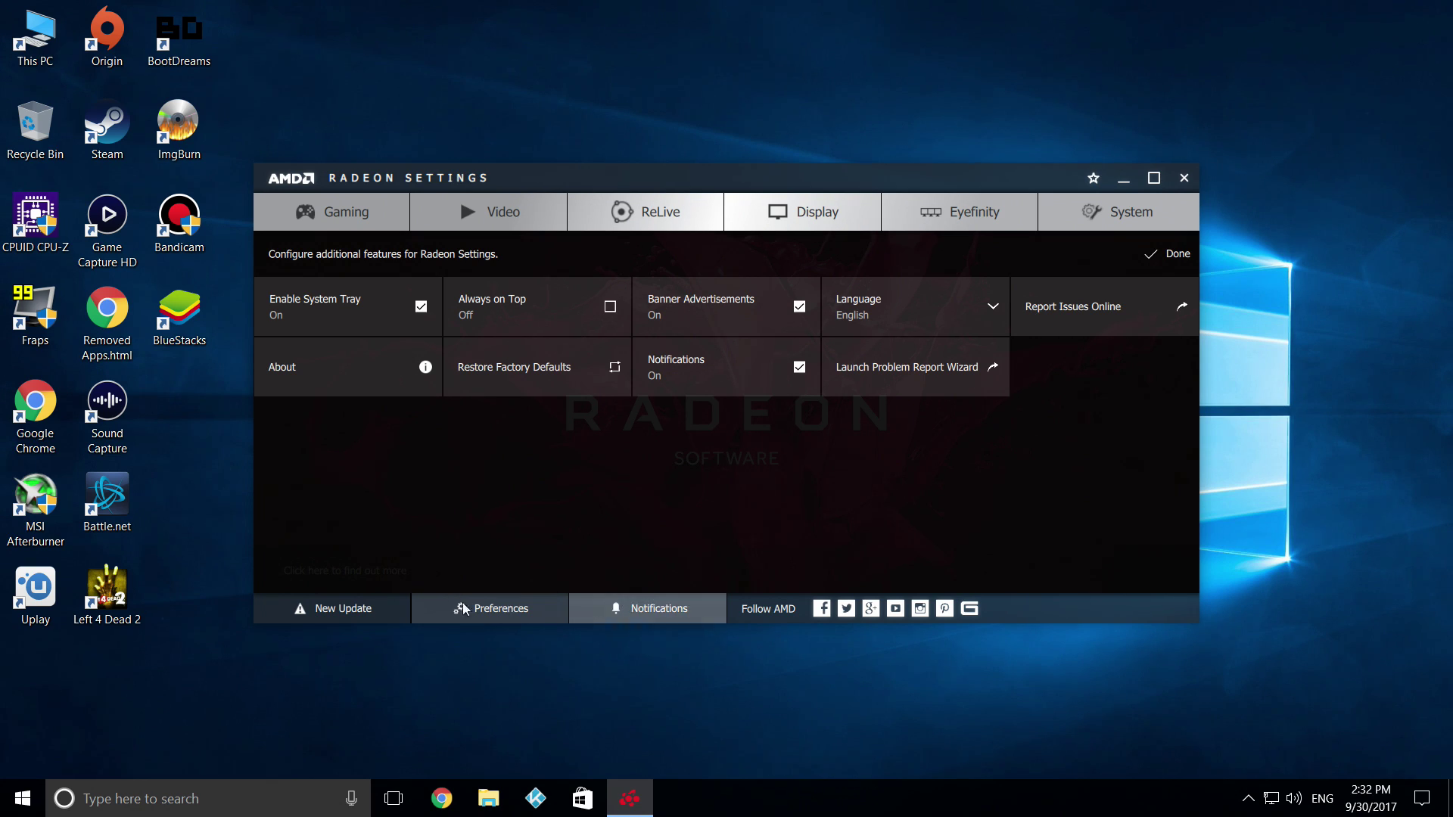
click(333, 610)
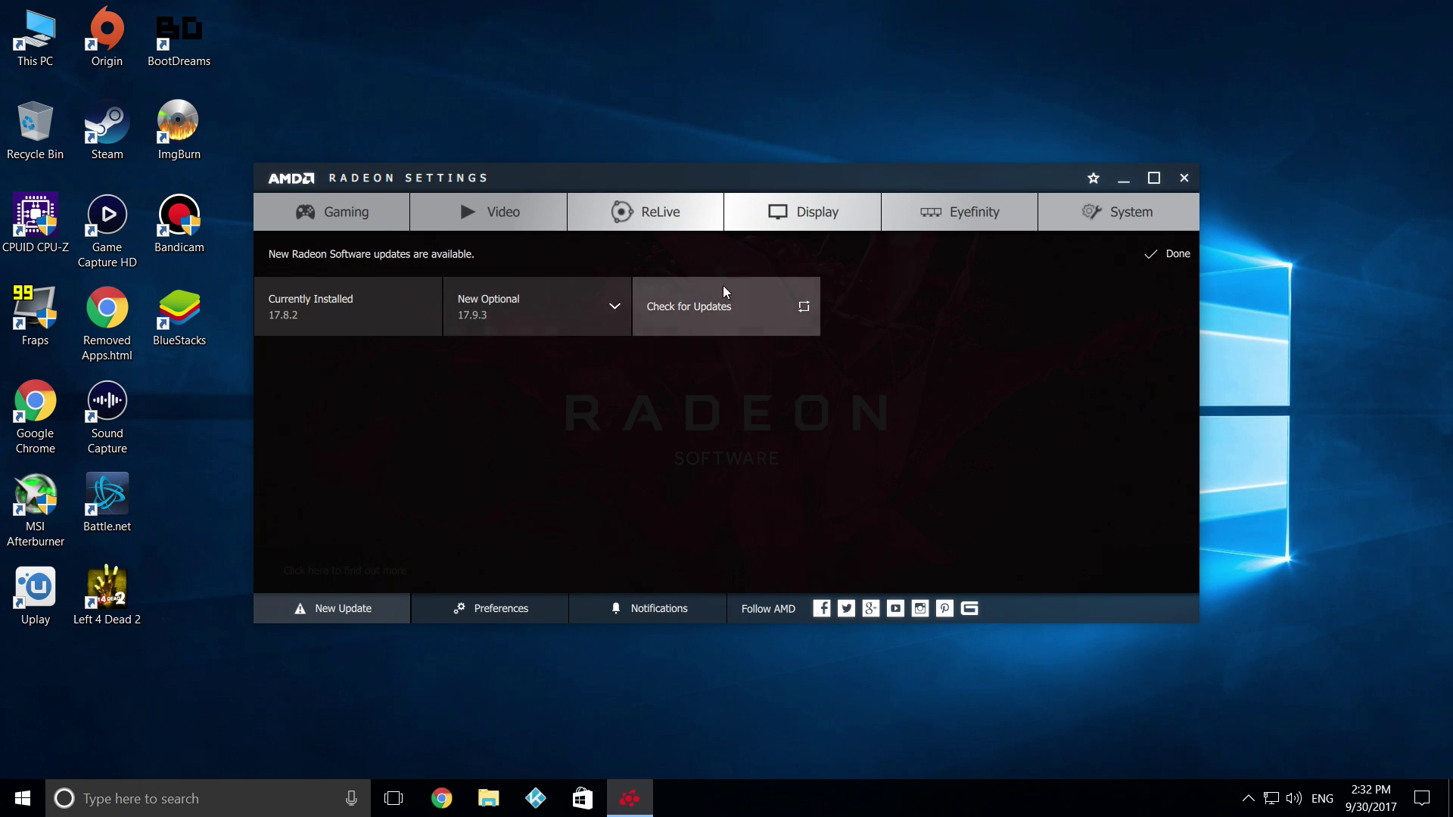
click(768, 302)
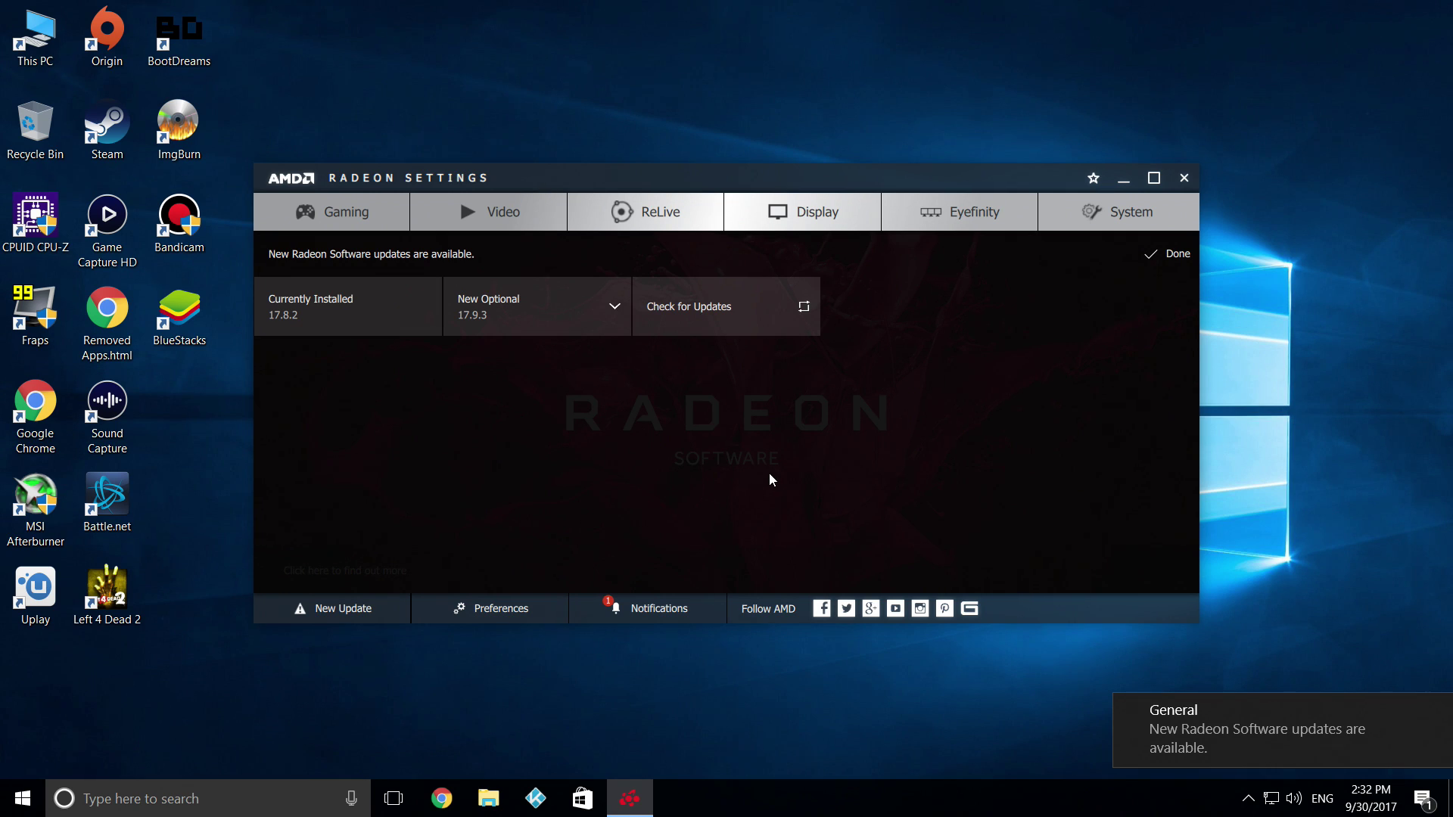
- Choose Express Upgrade for optional version 17.9.3 and proceed to launch the installer
click(594, 318)
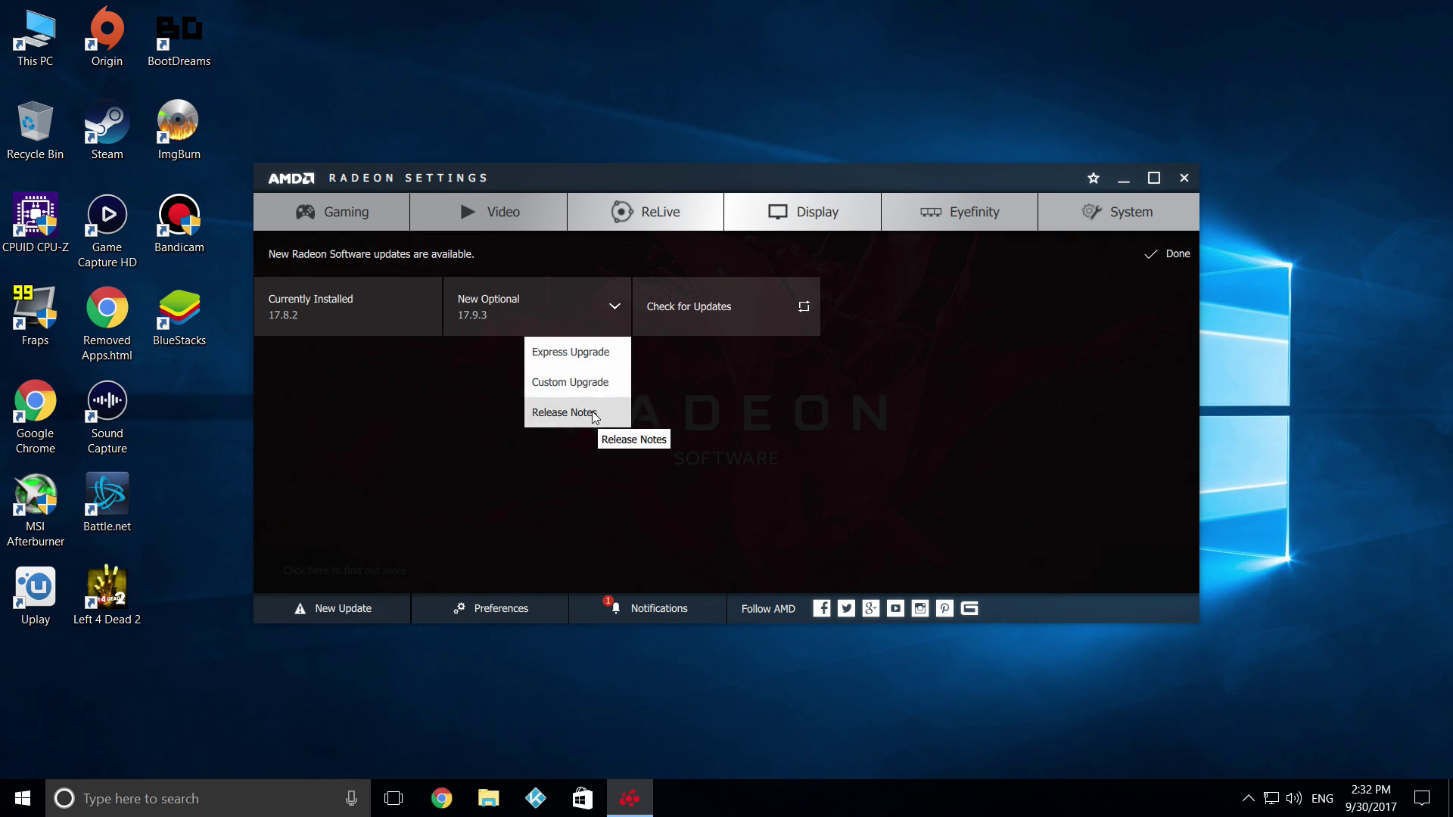
click(588, 349)
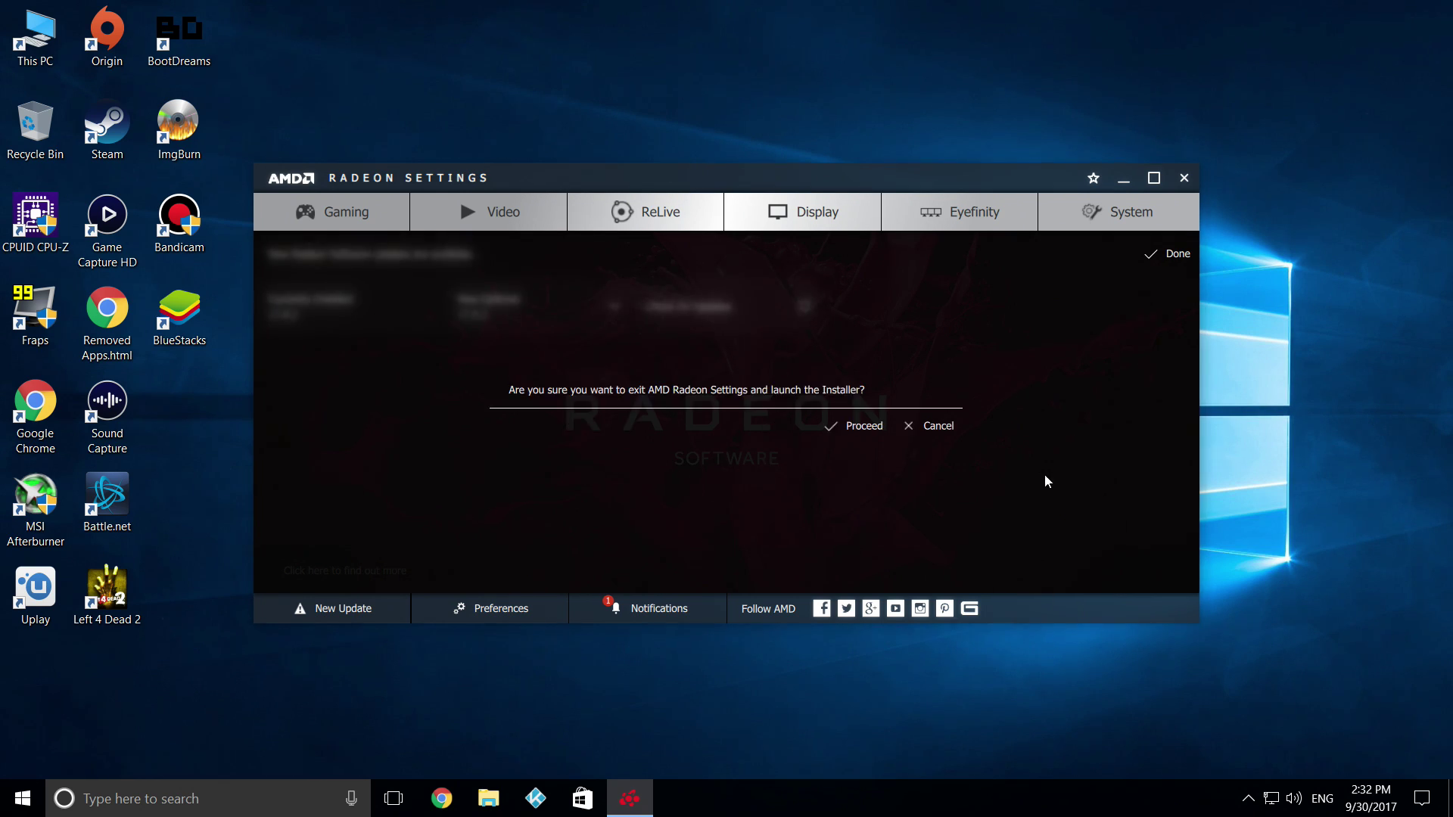
click(835, 434)
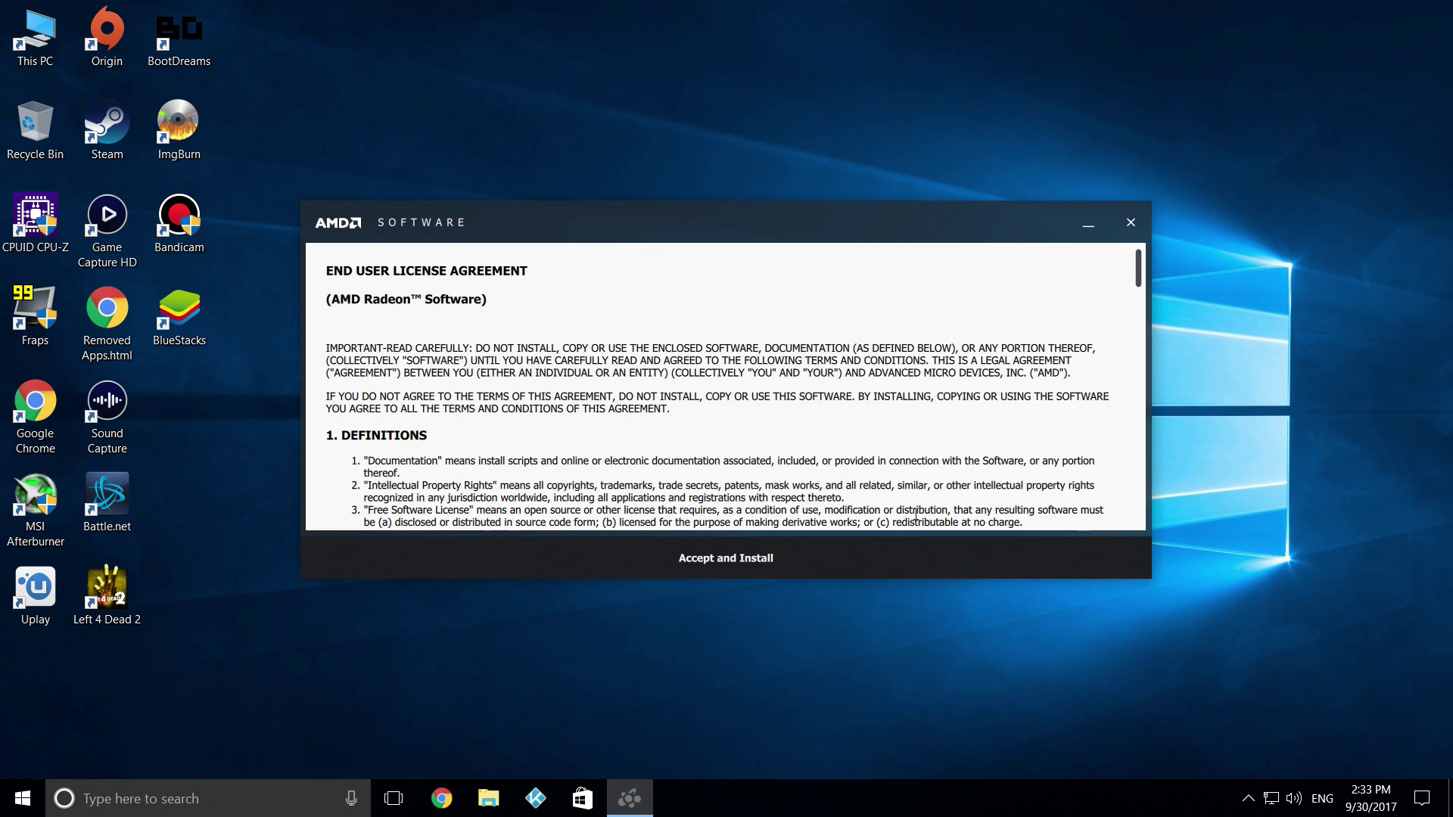
- Accept the AMD license agreement and start the Radeon Software installation
click(765, 561)
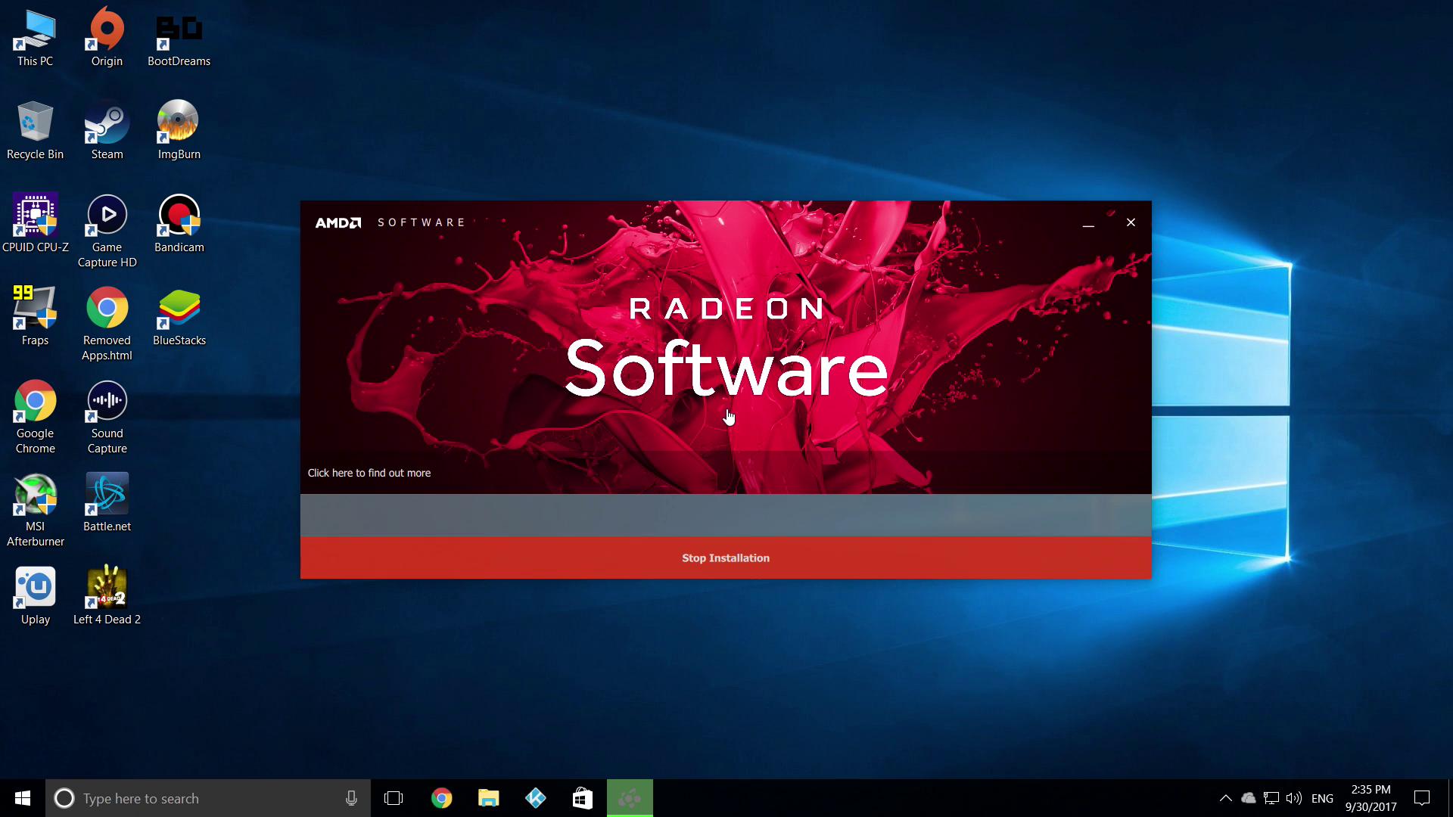
- Complete the 17.9.3 install, choose Restart Now, and close the crashed installer
click(752, 567)
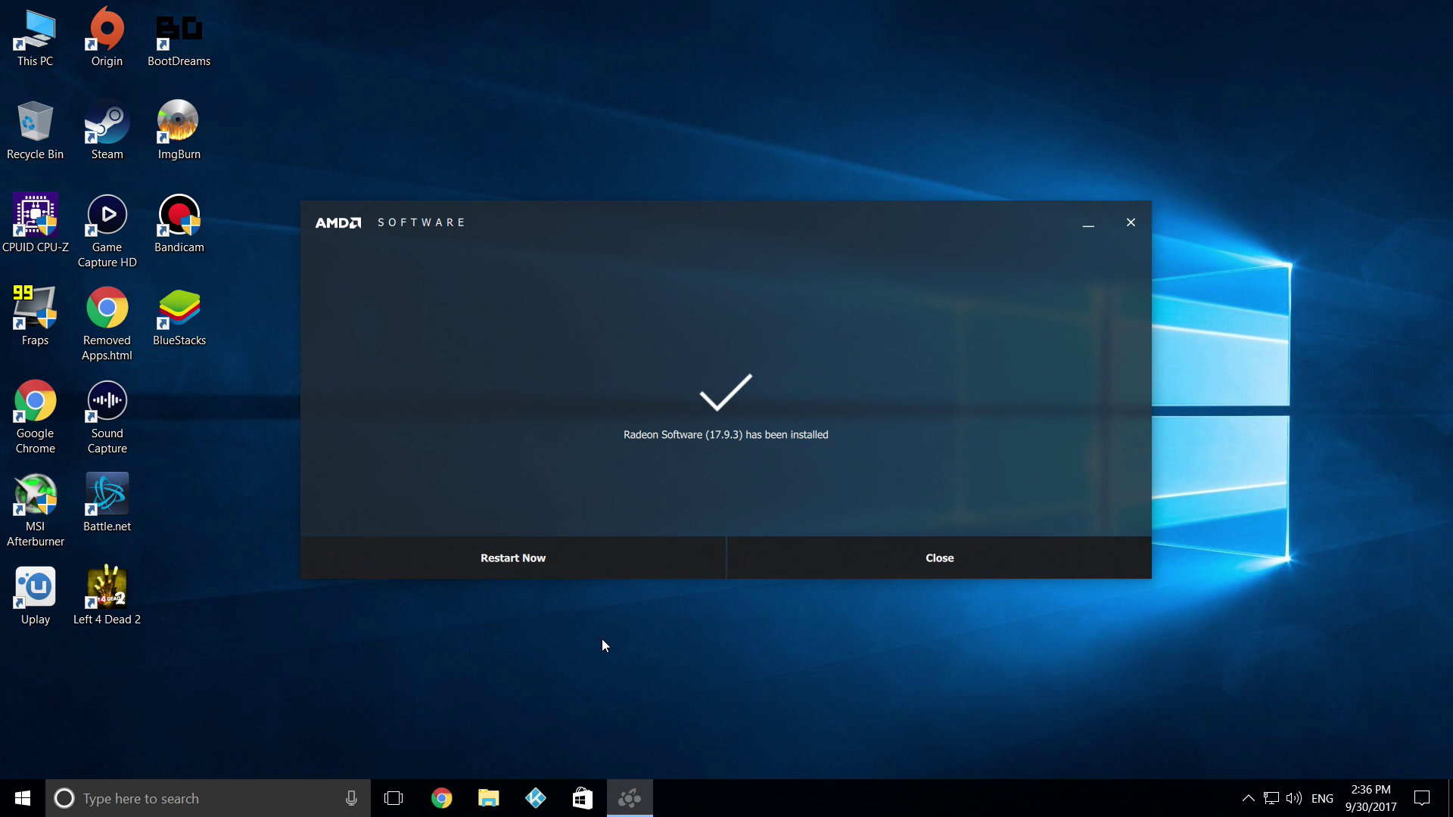
click(554, 560)
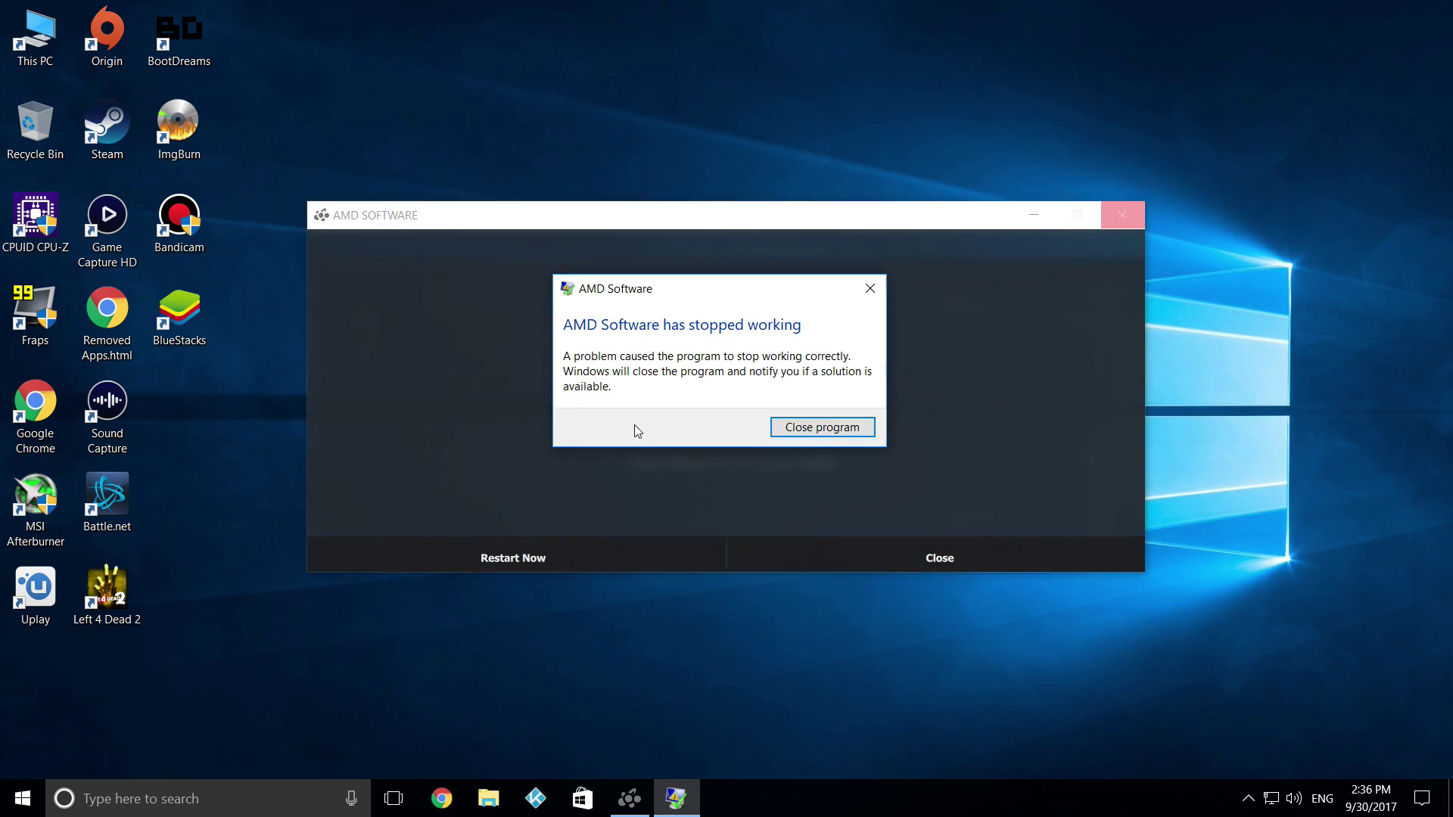
click(811, 432)
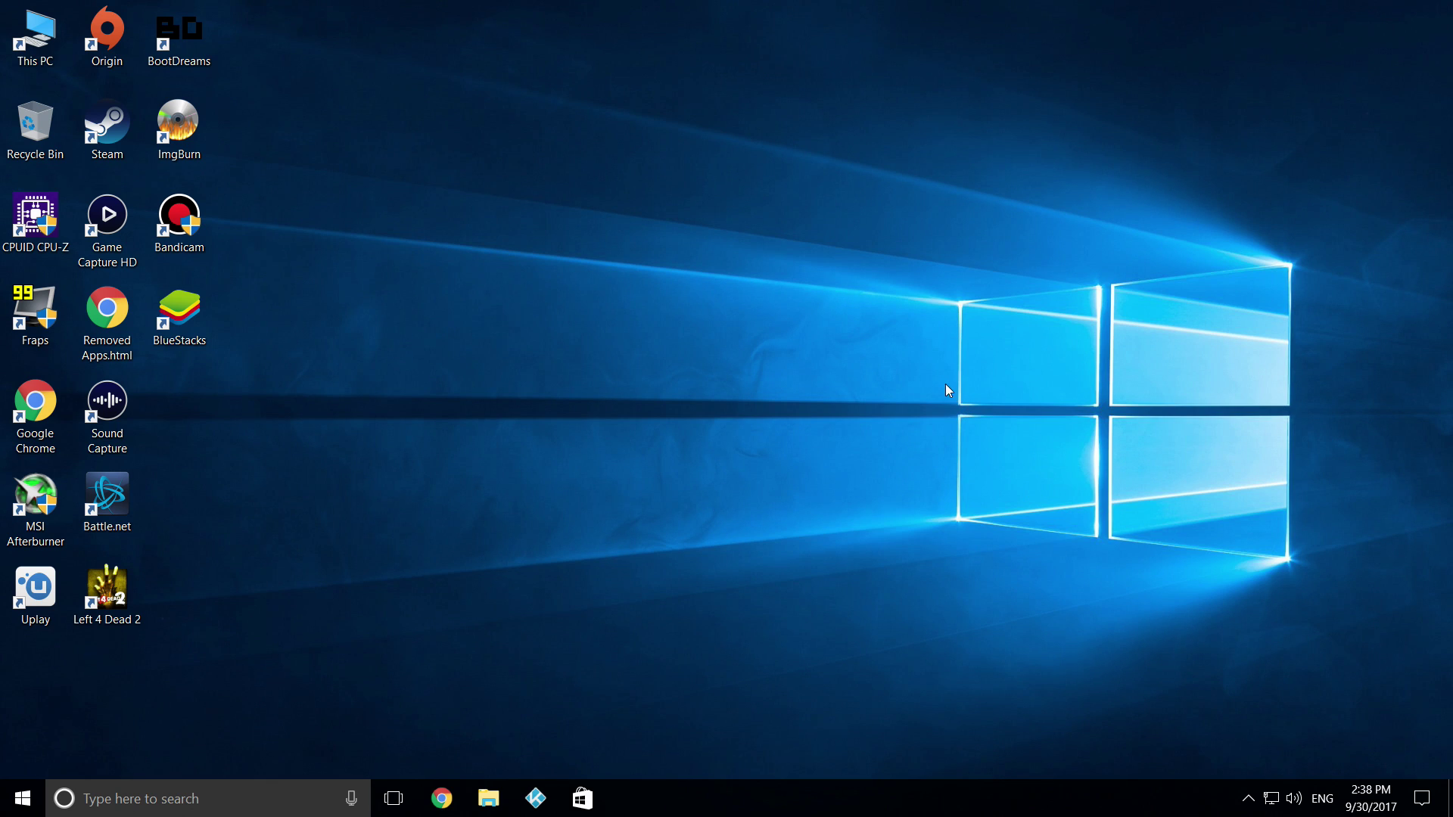
- Launch Radeon Settings from the desktop, confirm 17.9.3 is up to date, then show Gaming profiles
right_click(775, 357)
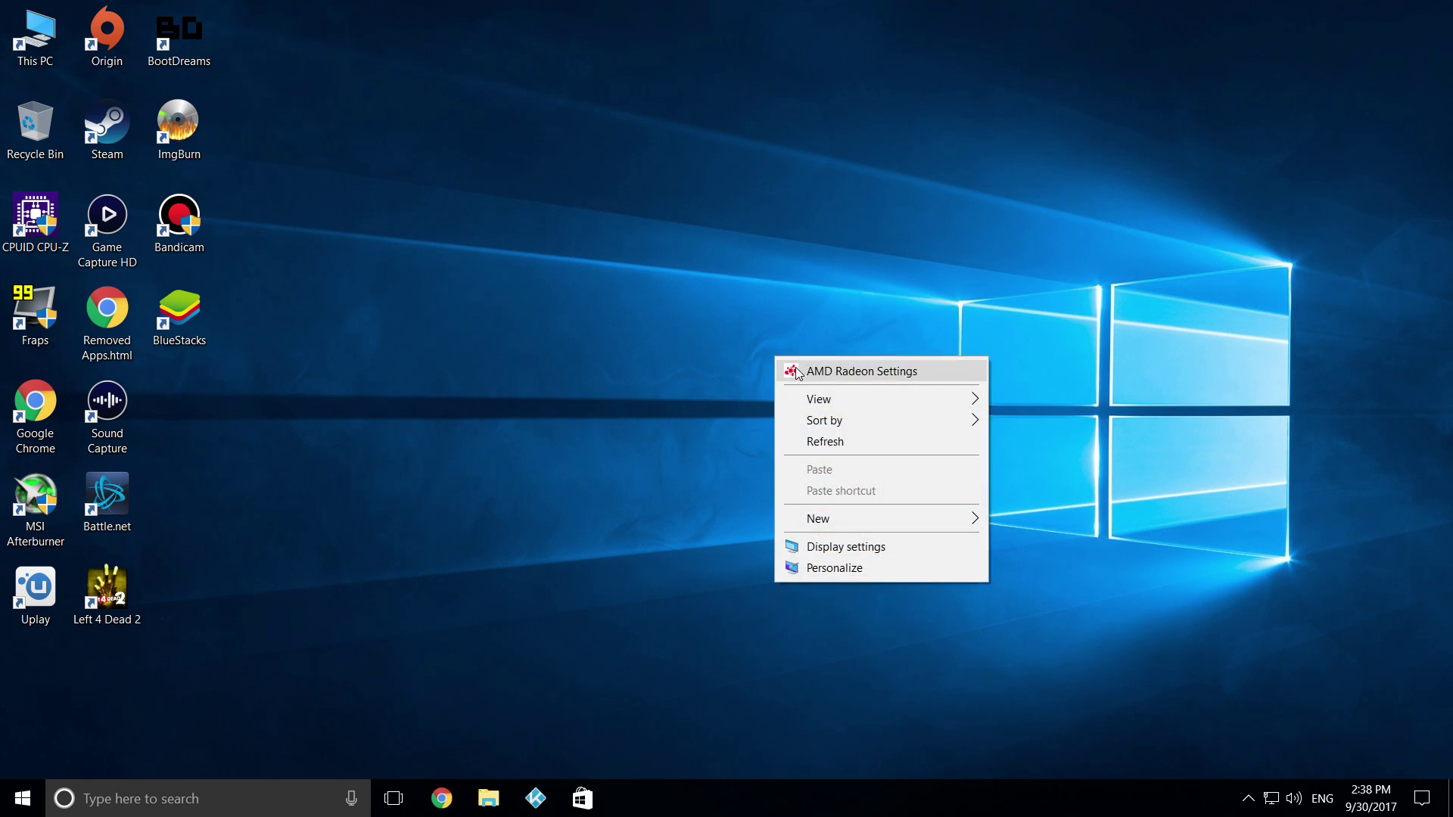
click(796, 370)
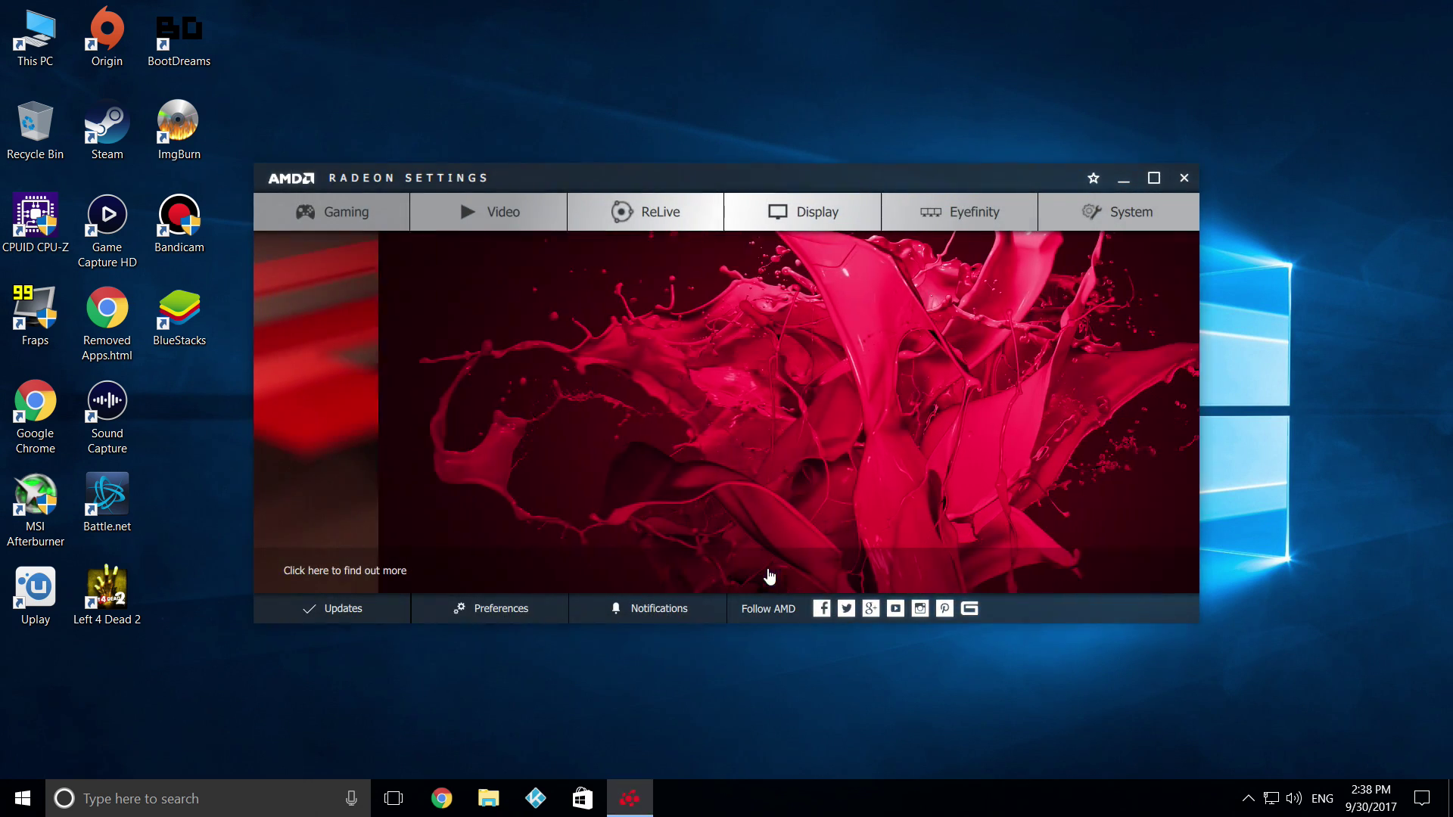
click(320, 610)
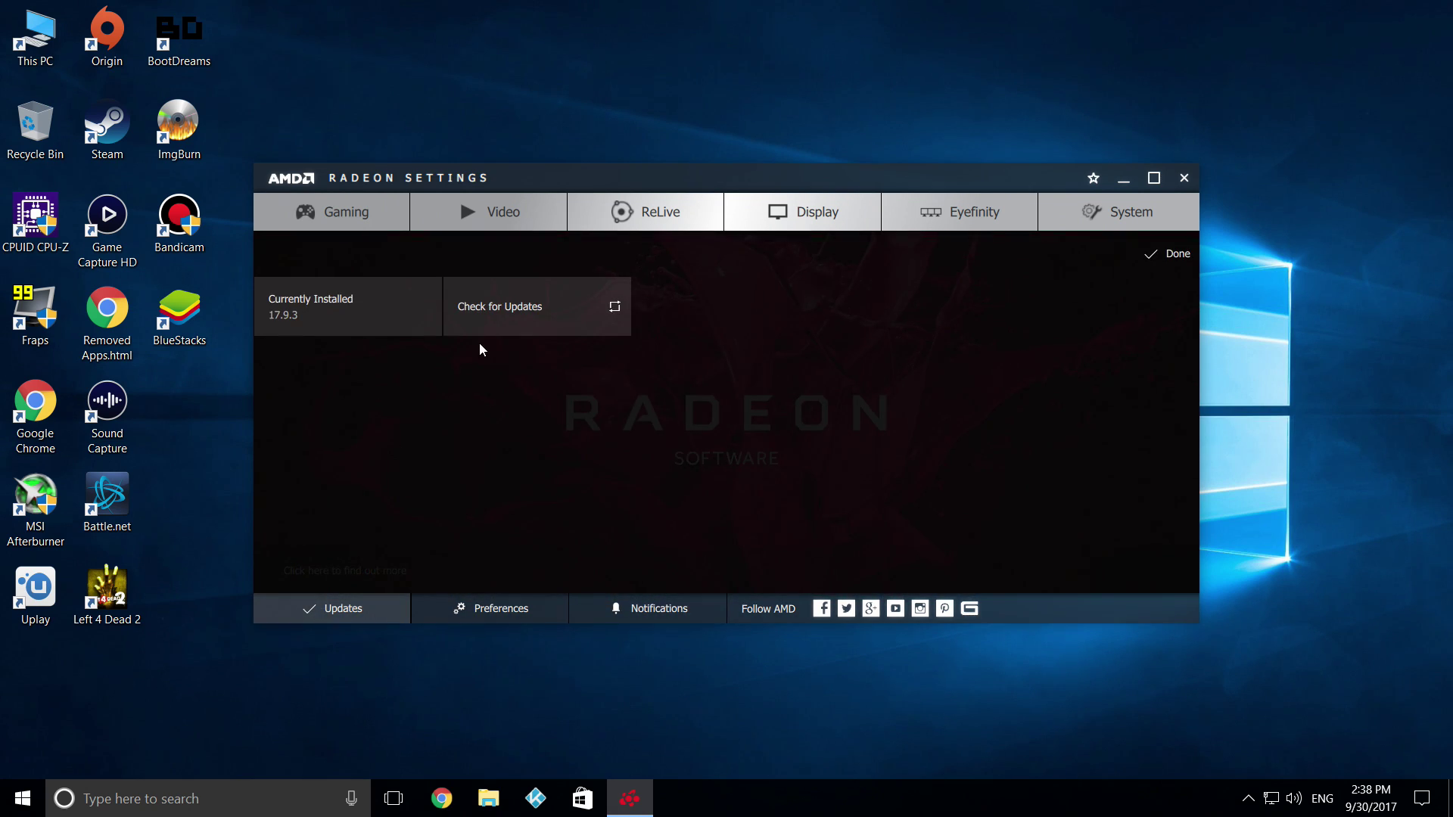
mouse_move(270, 324)
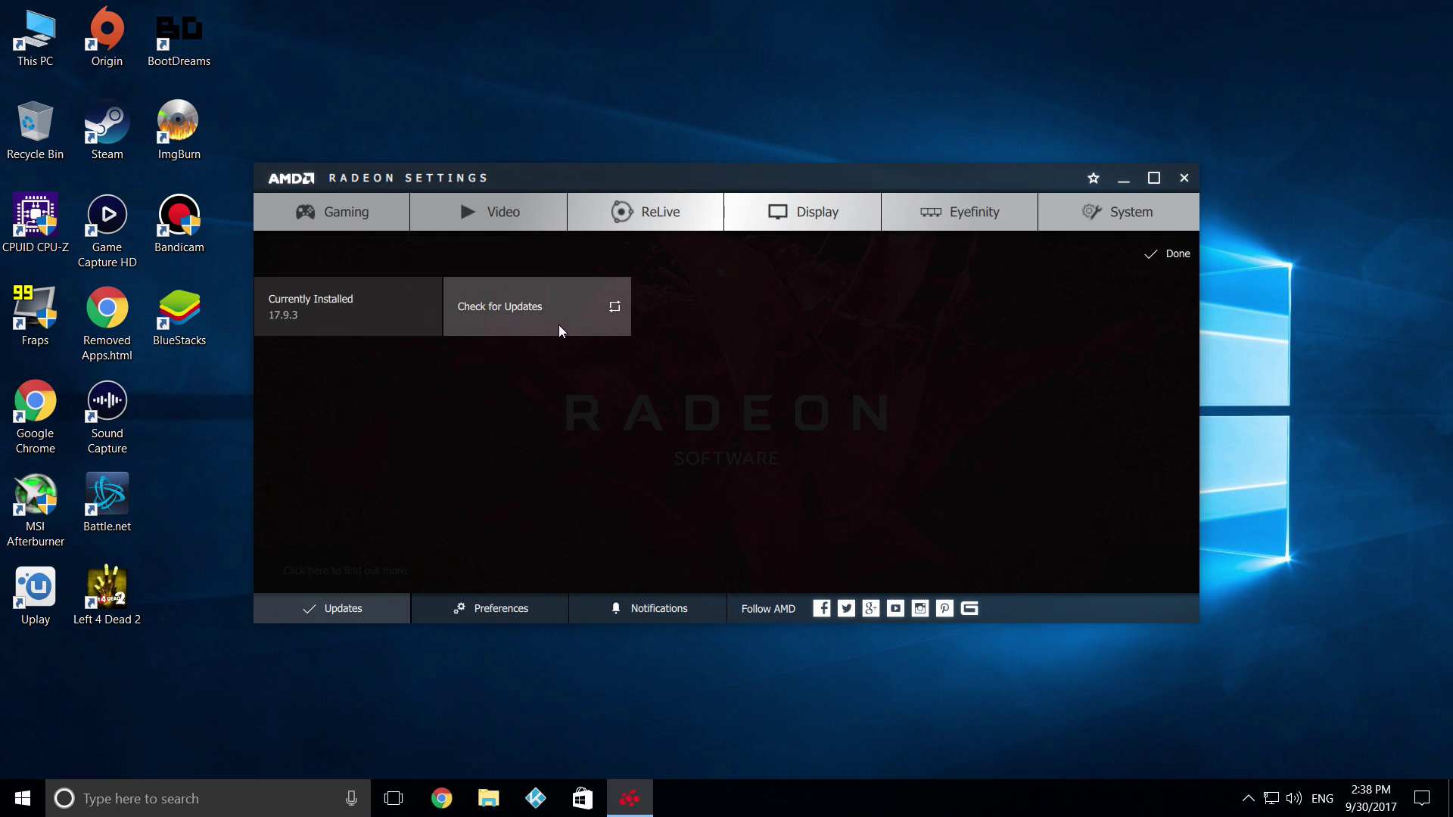
click(559, 328)
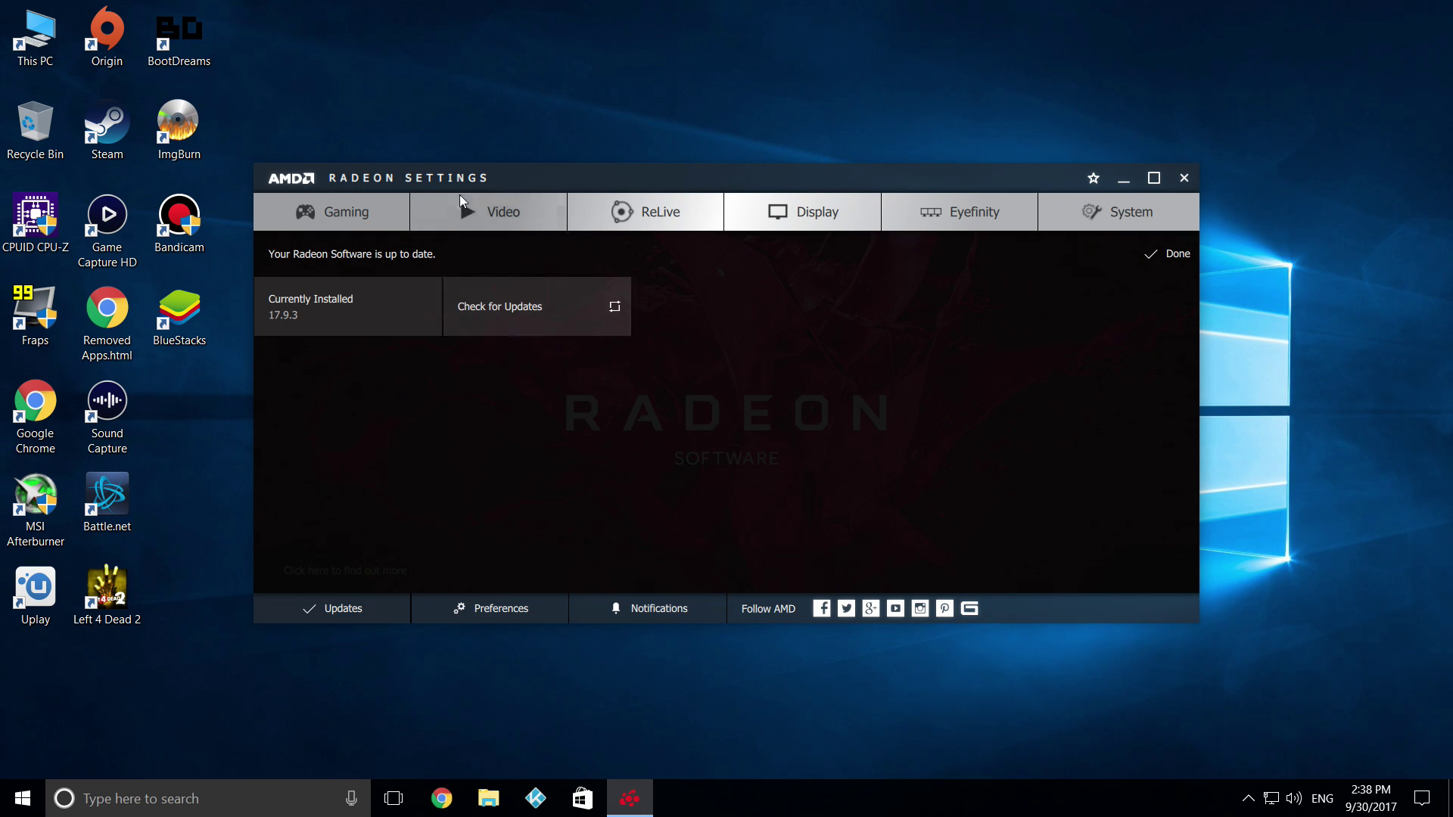
click(329, 214)
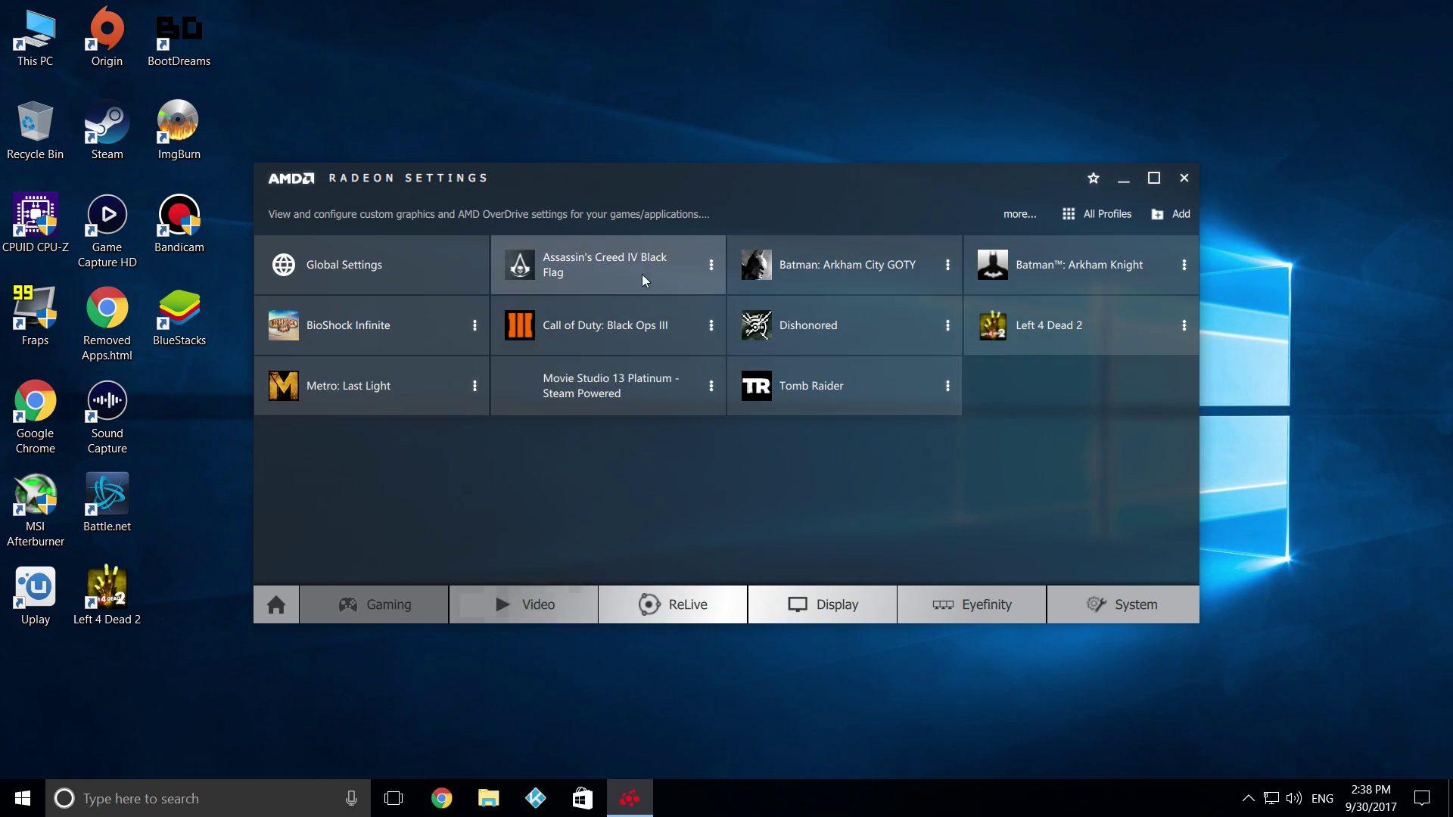
- Enable Frame Rate Target Control at 120 FPS in the Call of Duty: Black Ops III profile
click(603, 342)
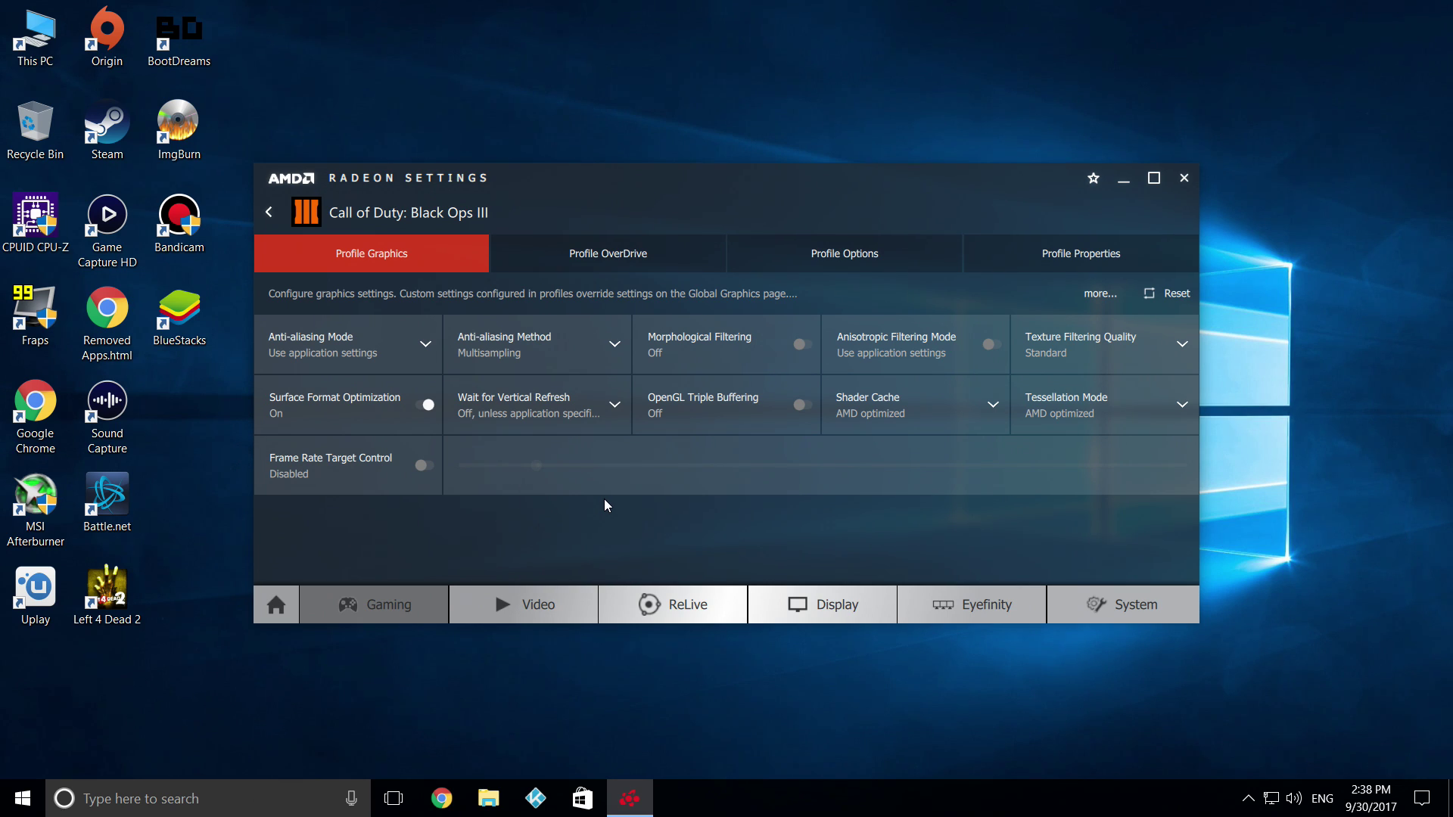
click(425, 464)
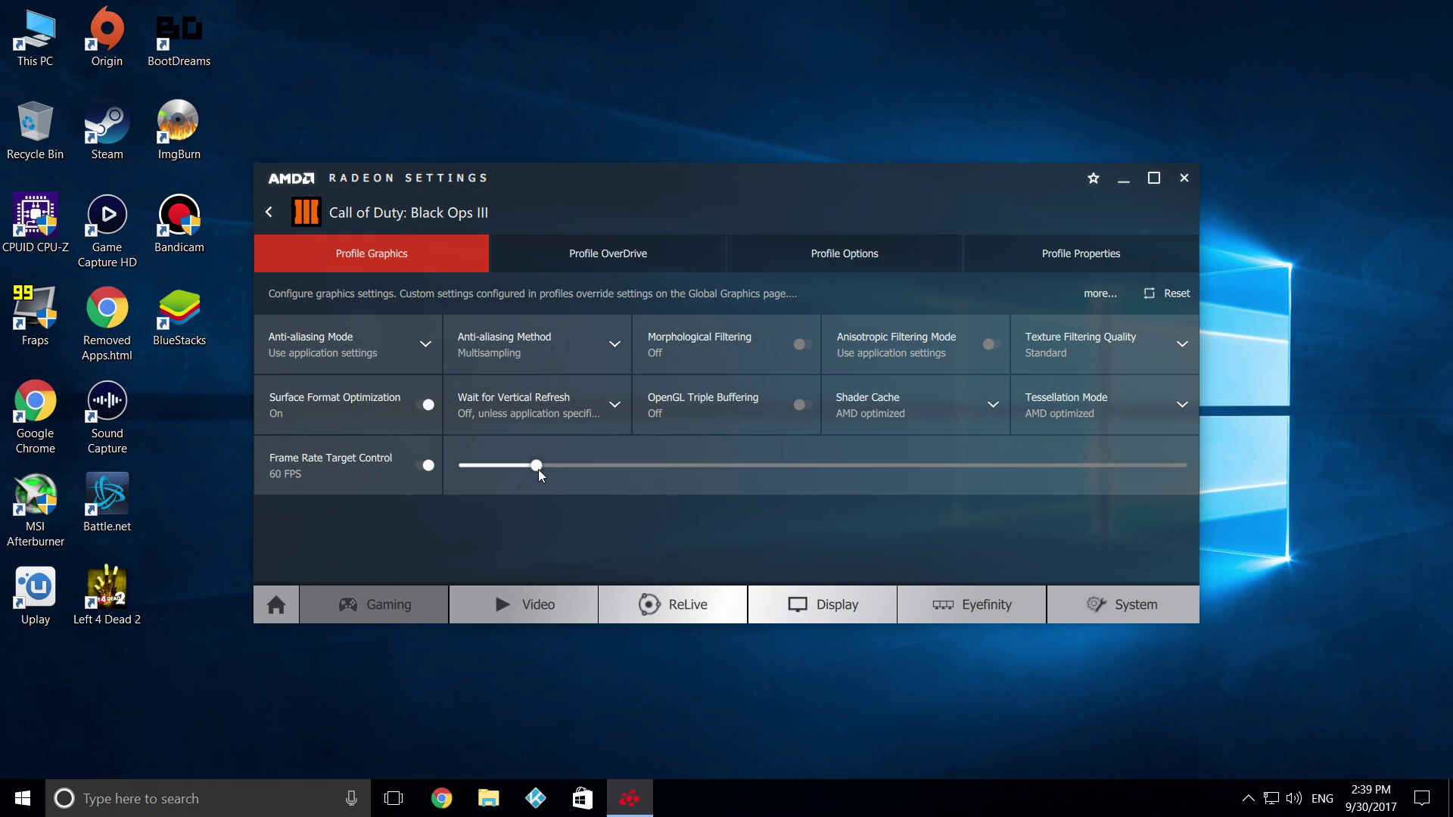
drag(538, 470, 710, 472)
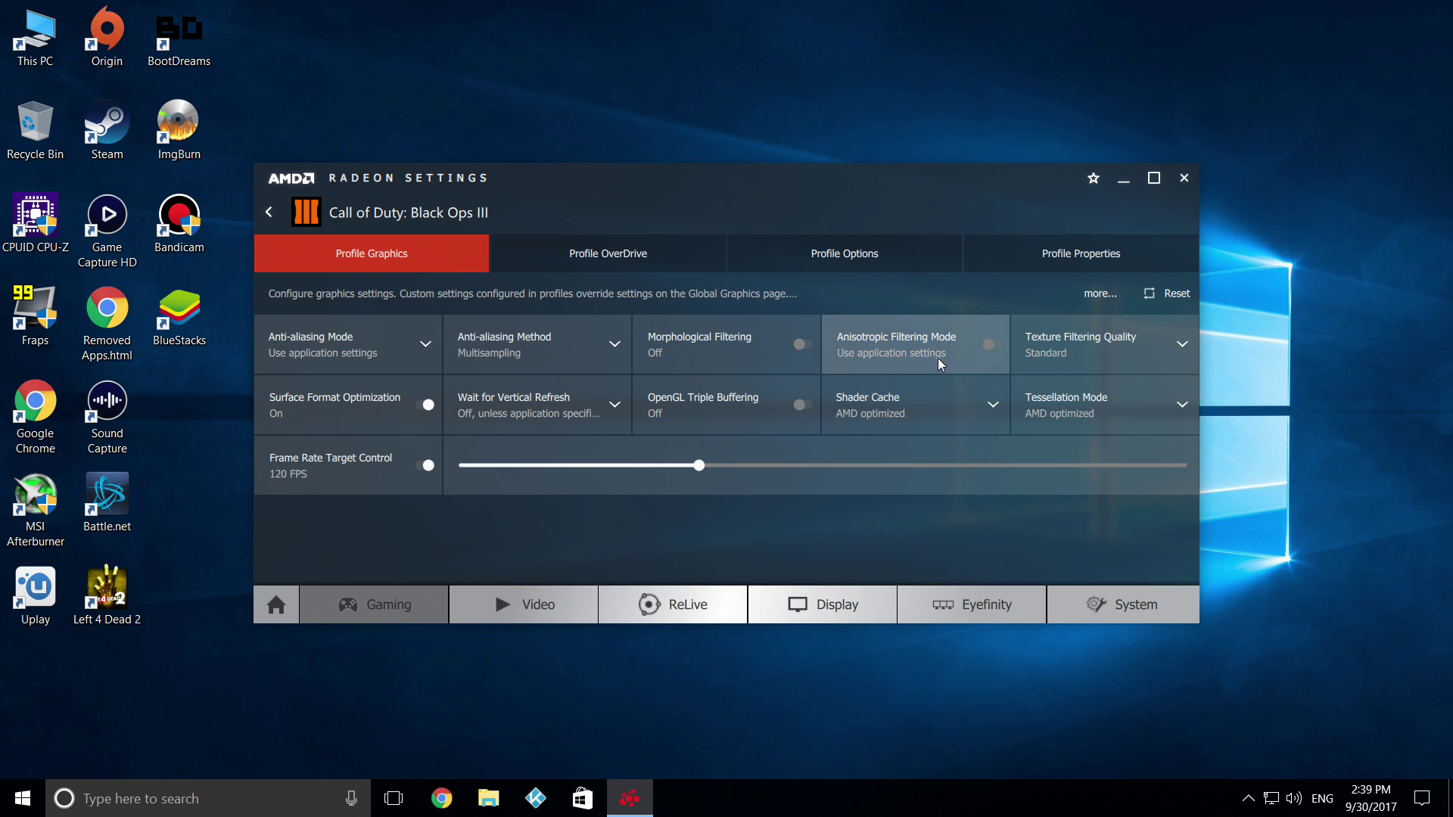
- Review the Shader Cache options and graphics help text without changing anything
click(926, 410)
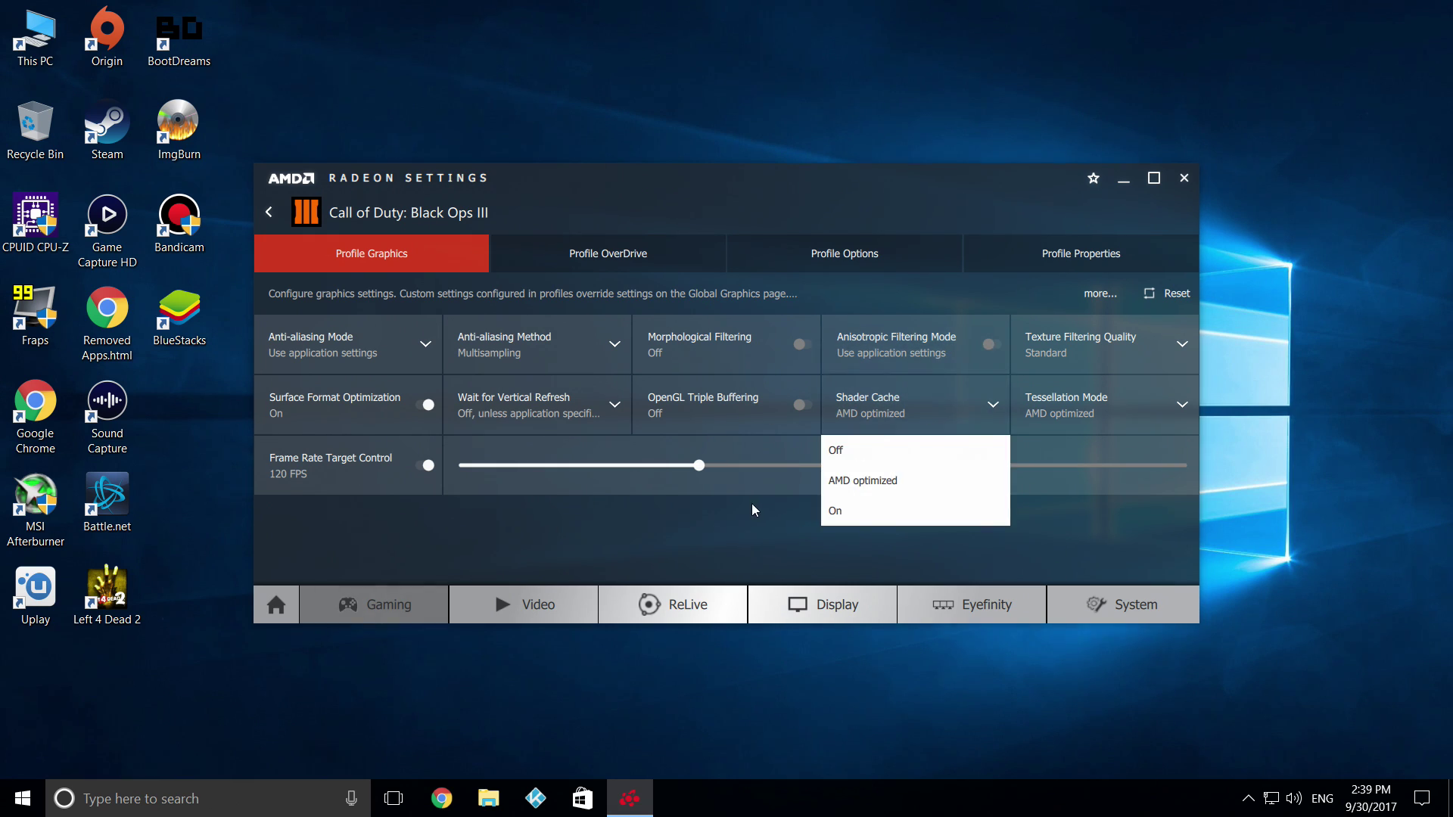
click(773, 543)
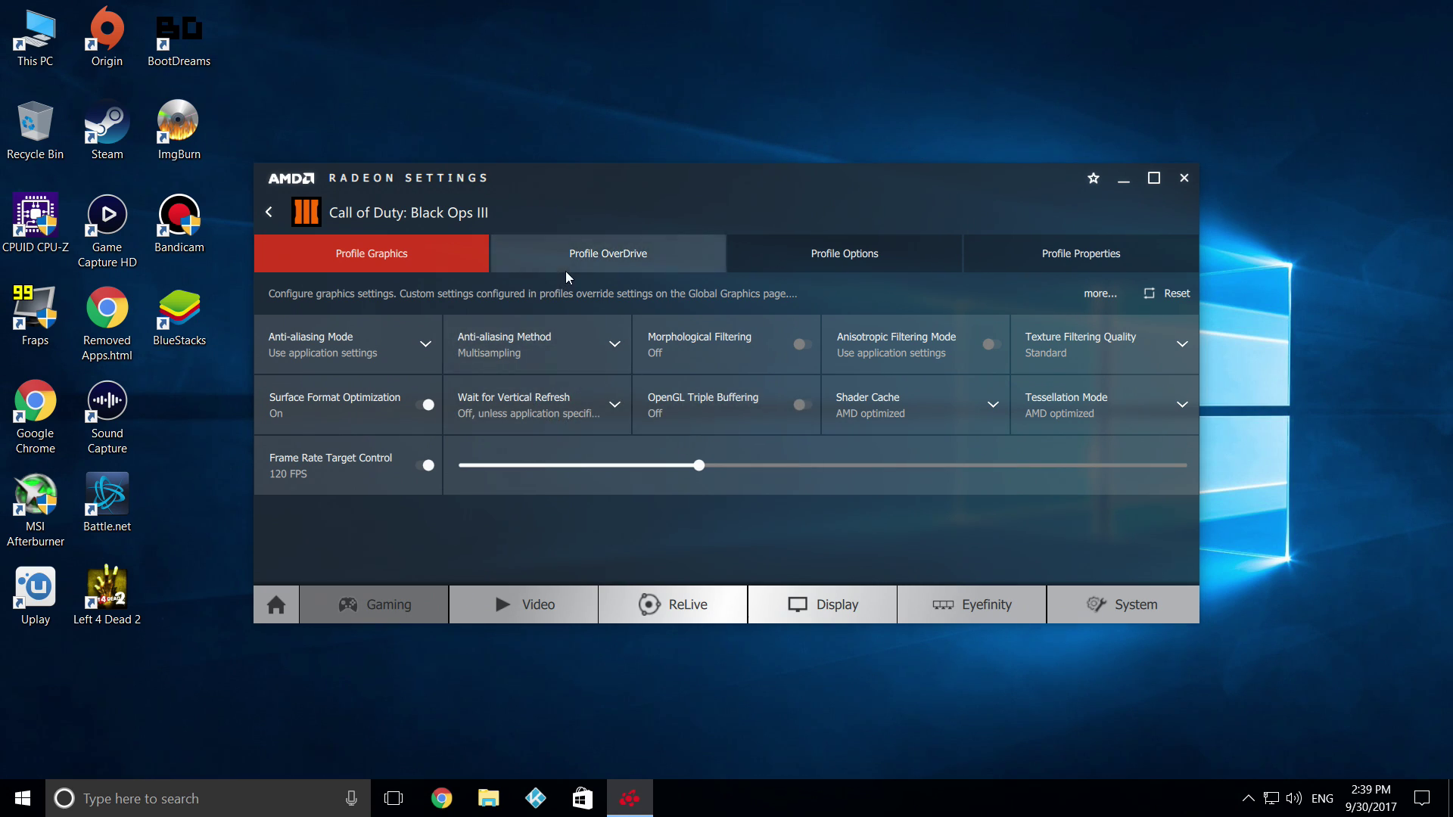
click(1100, 294)
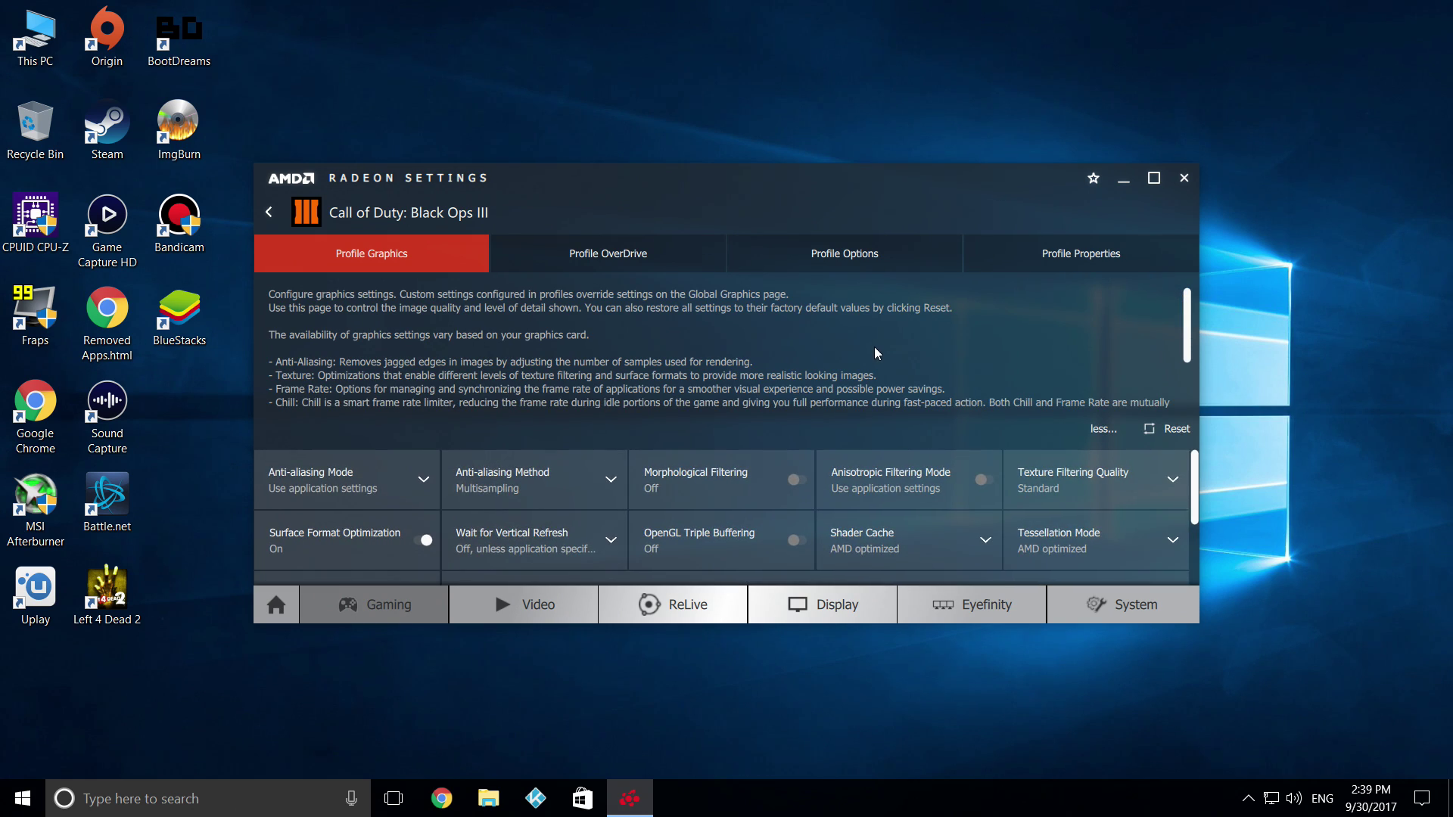
click(1097, 432)
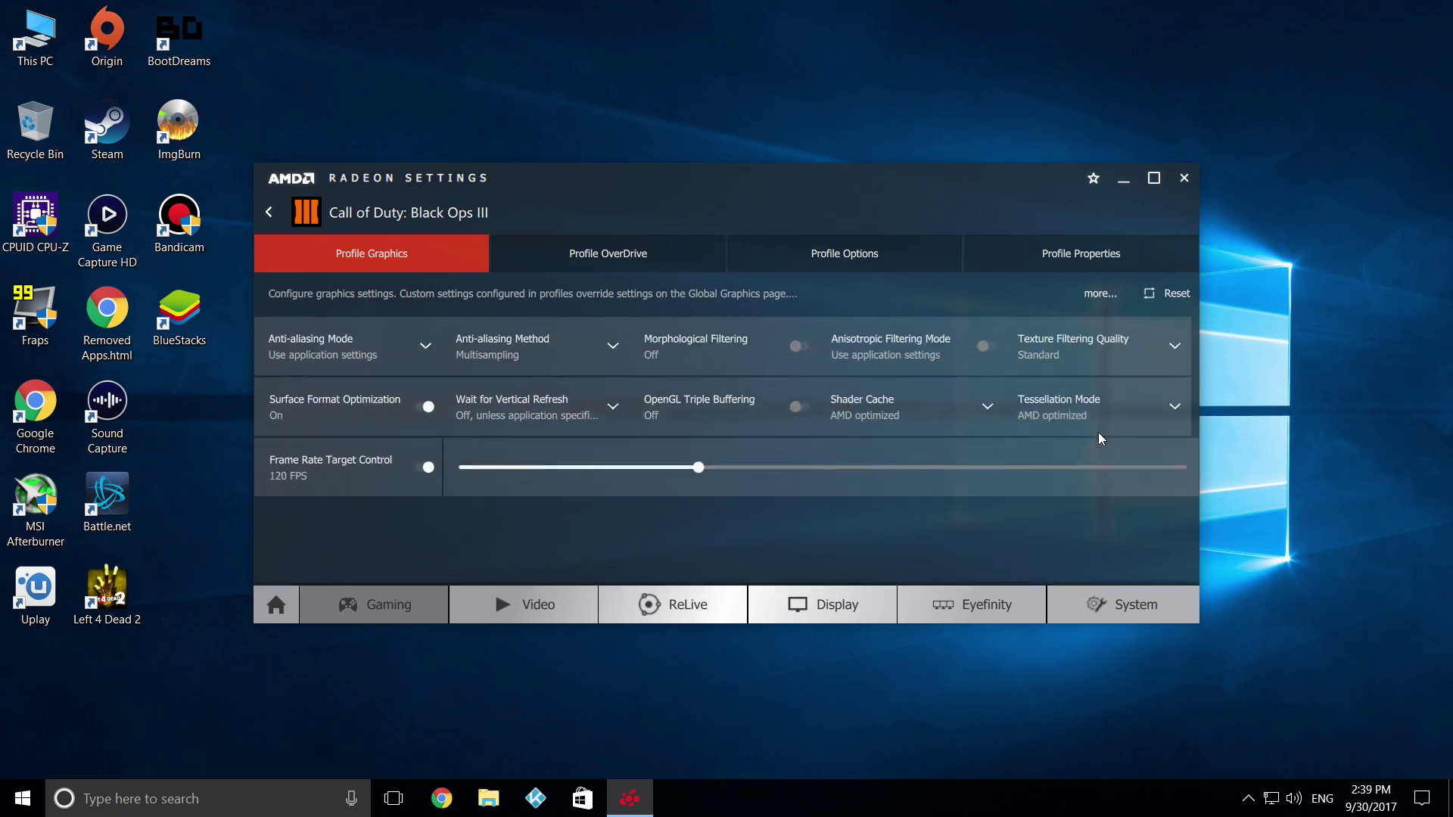
- Accept the Profile OverDrive warning and scroll through its overclocking controls
click(667, 253)
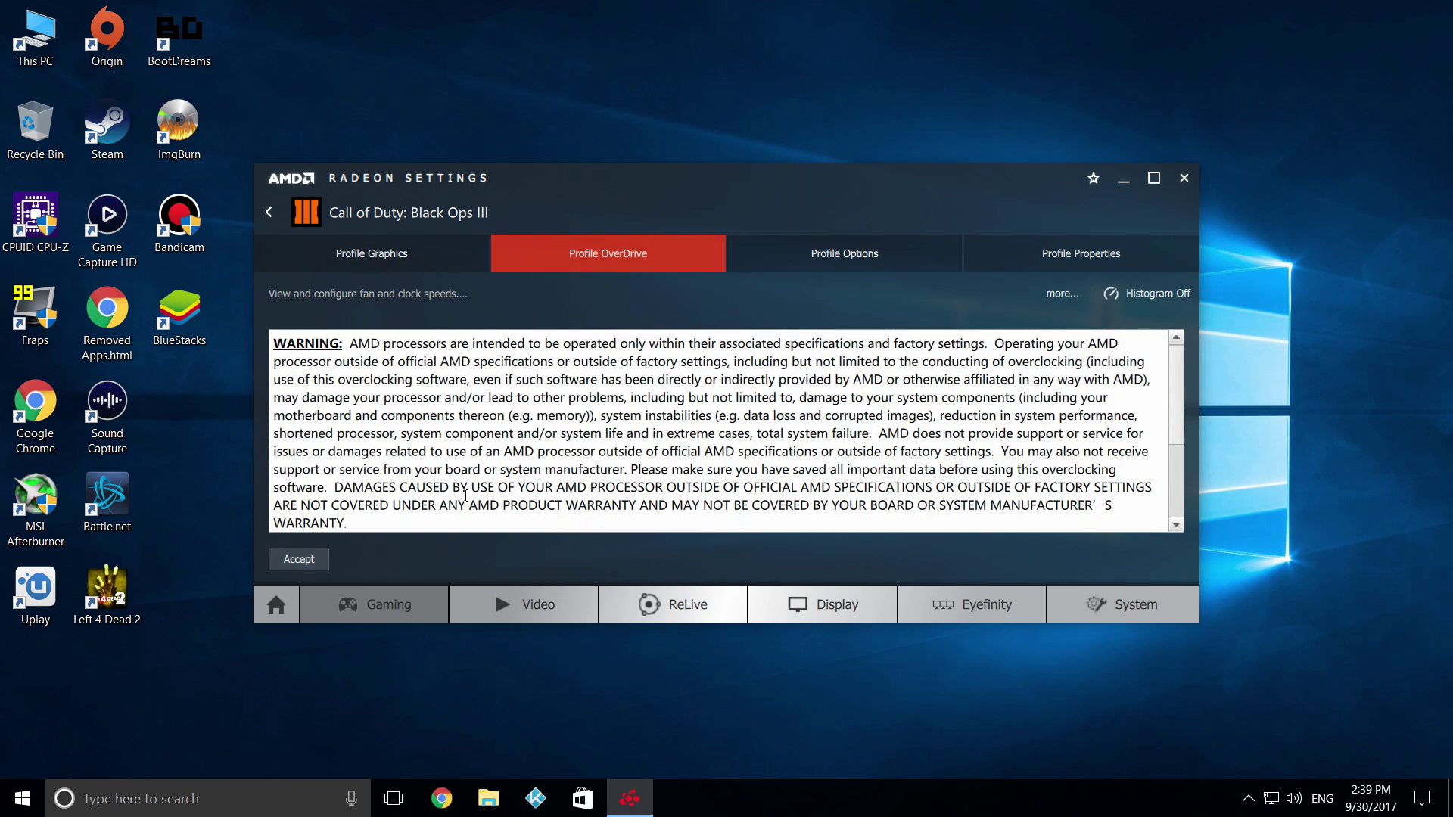
click(286, 563)
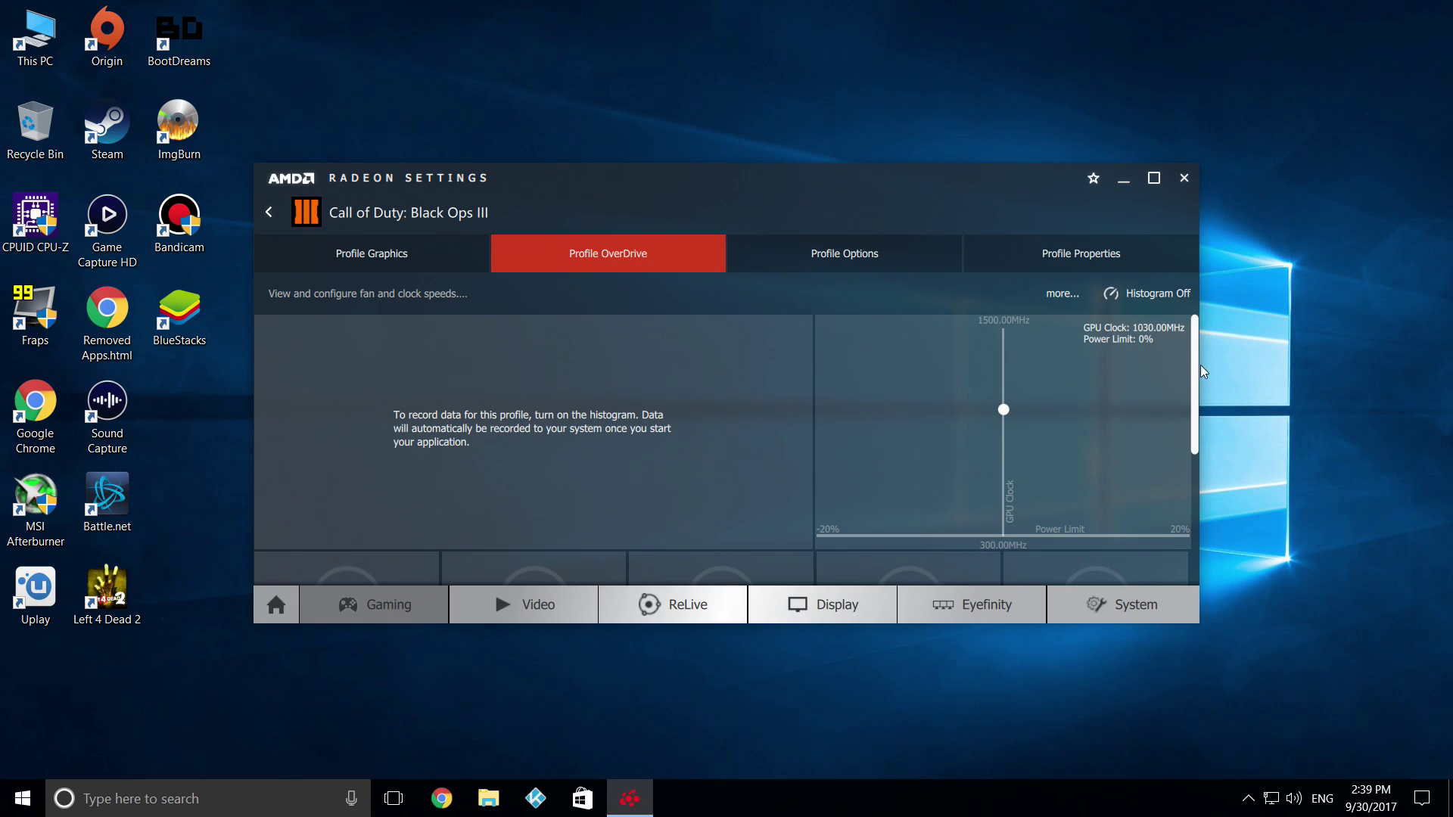
drag(1196, 366, 1223, 337)
- Back on Profile Graphics, leave Tessellation Mode at AMD optimized
click(432, 255)
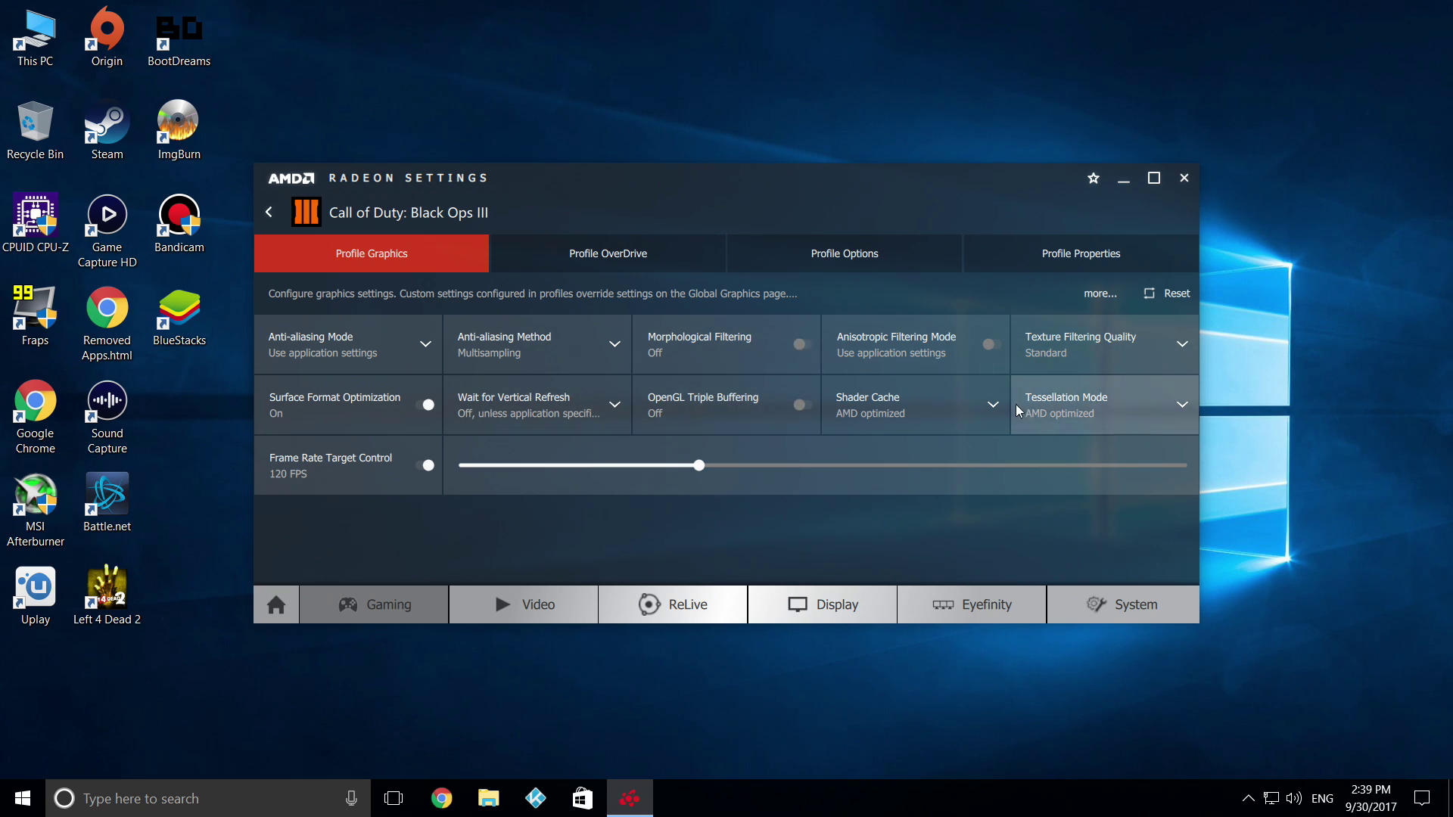
click(1079, 421)
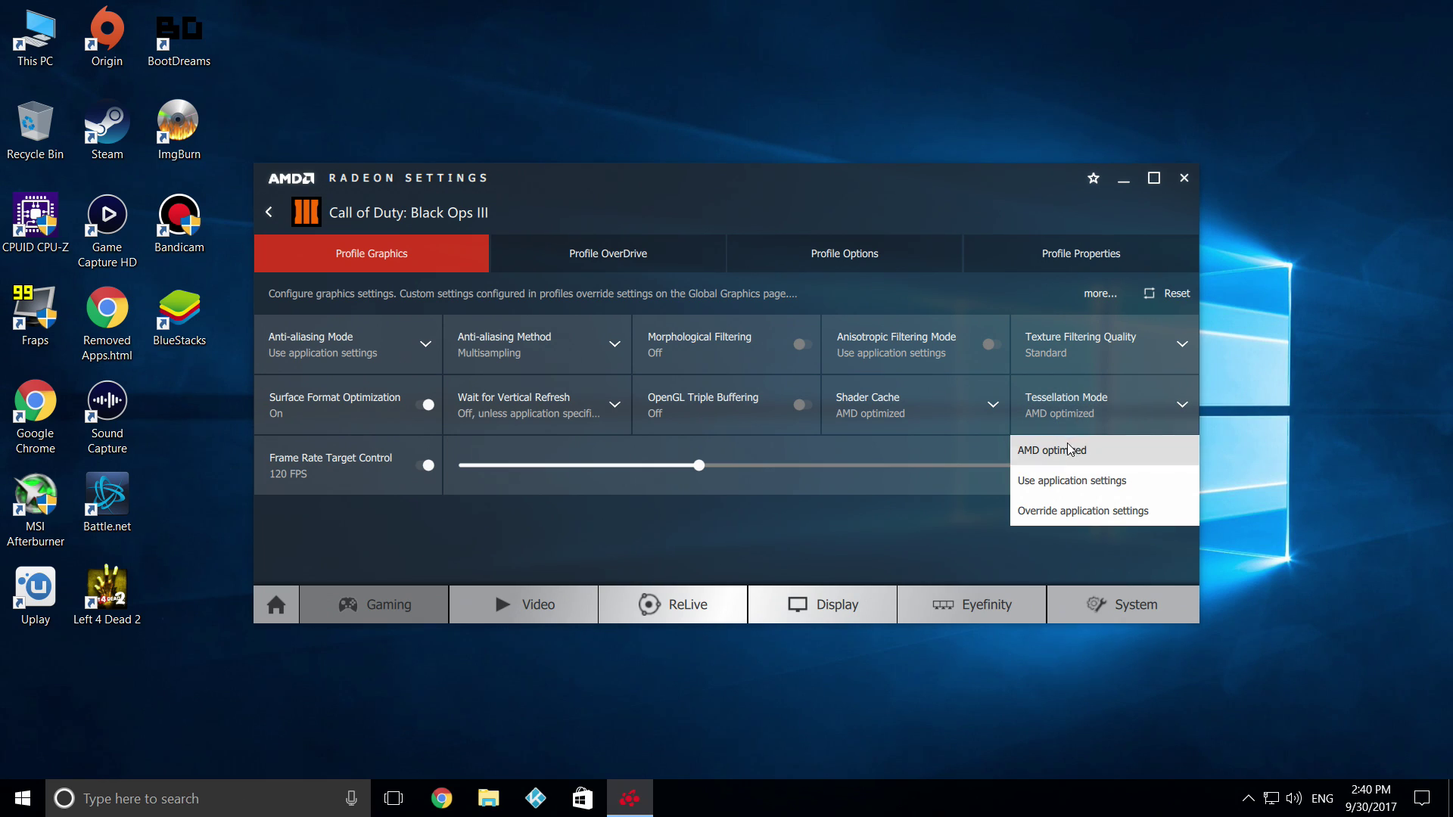
click(907, 554)
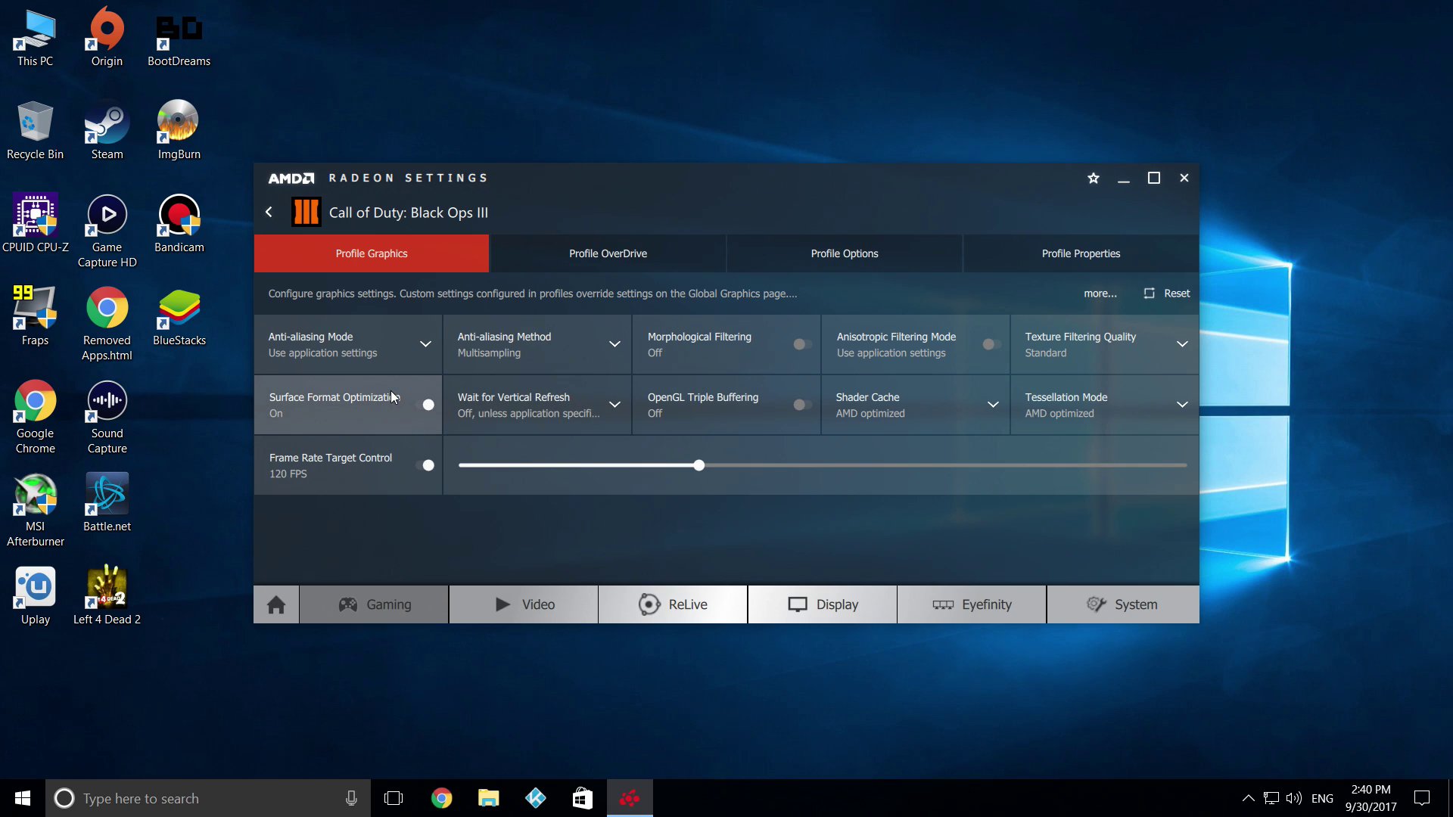
- Open the BioShock Infinite profile, keeping texture filtering at Standard and vertical refresh unchanged
click(269, 213)
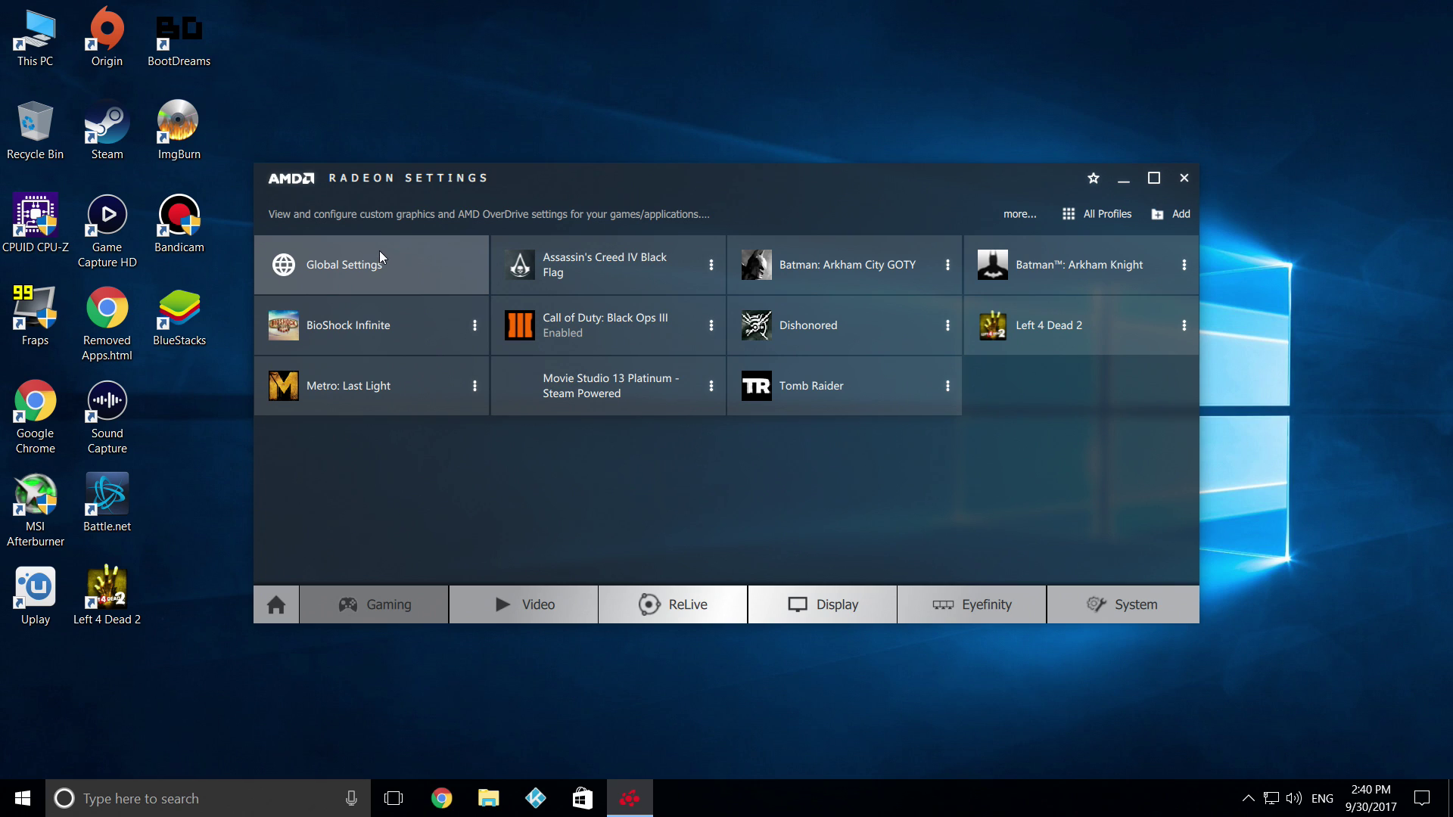
click(375, 315)
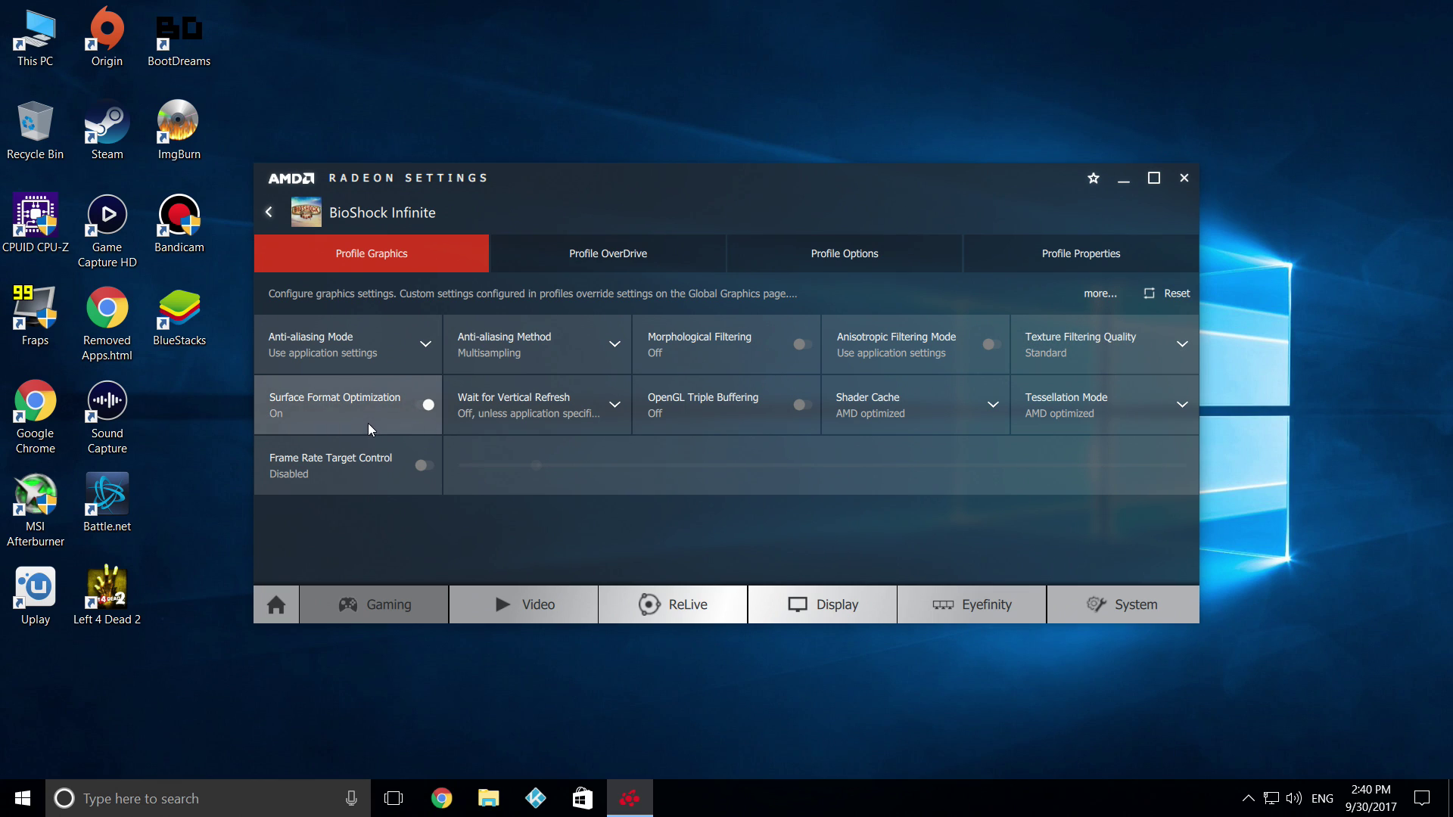
click(1065, 327)
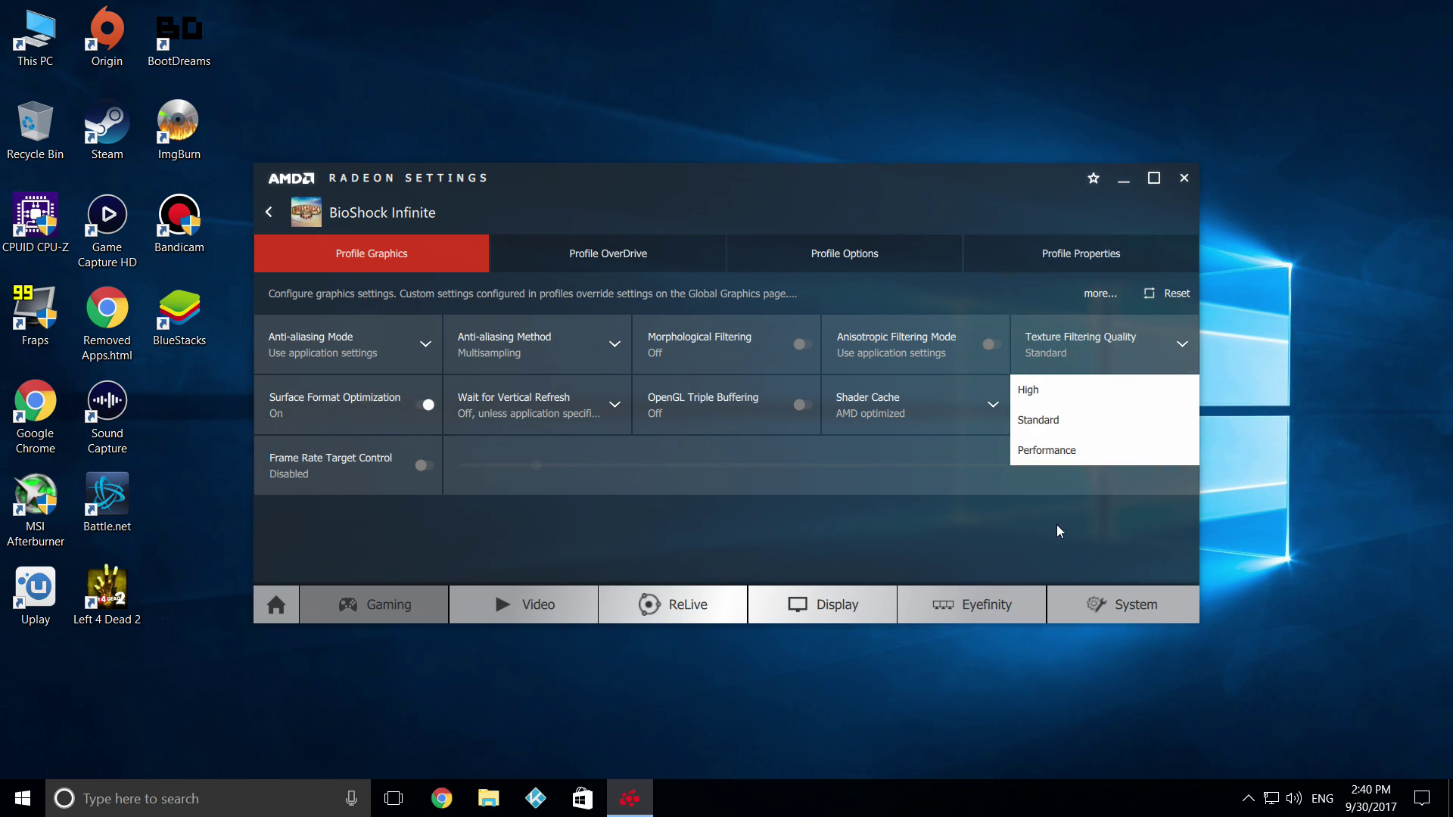
click(962, 560)
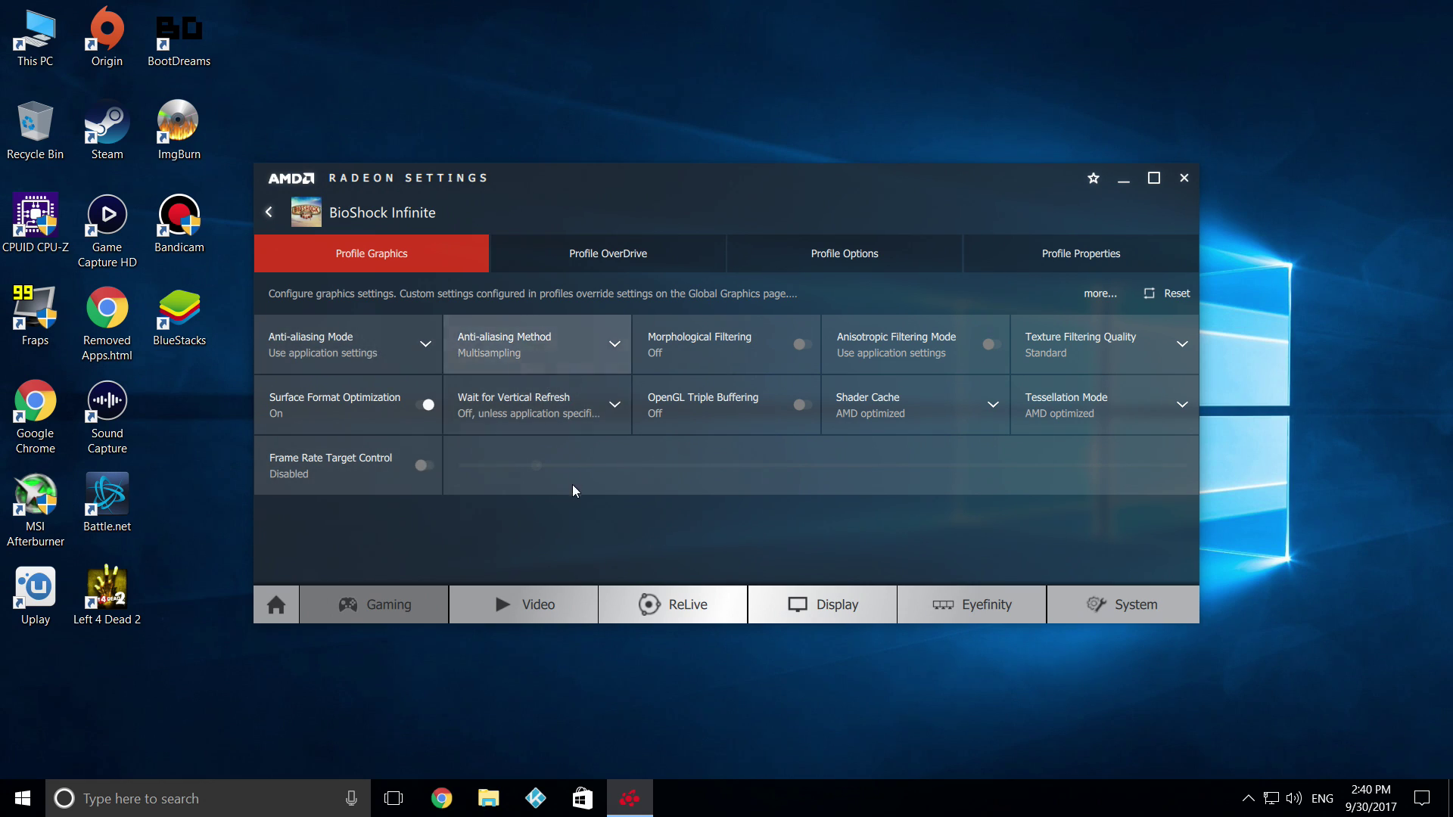
click(527, 392)
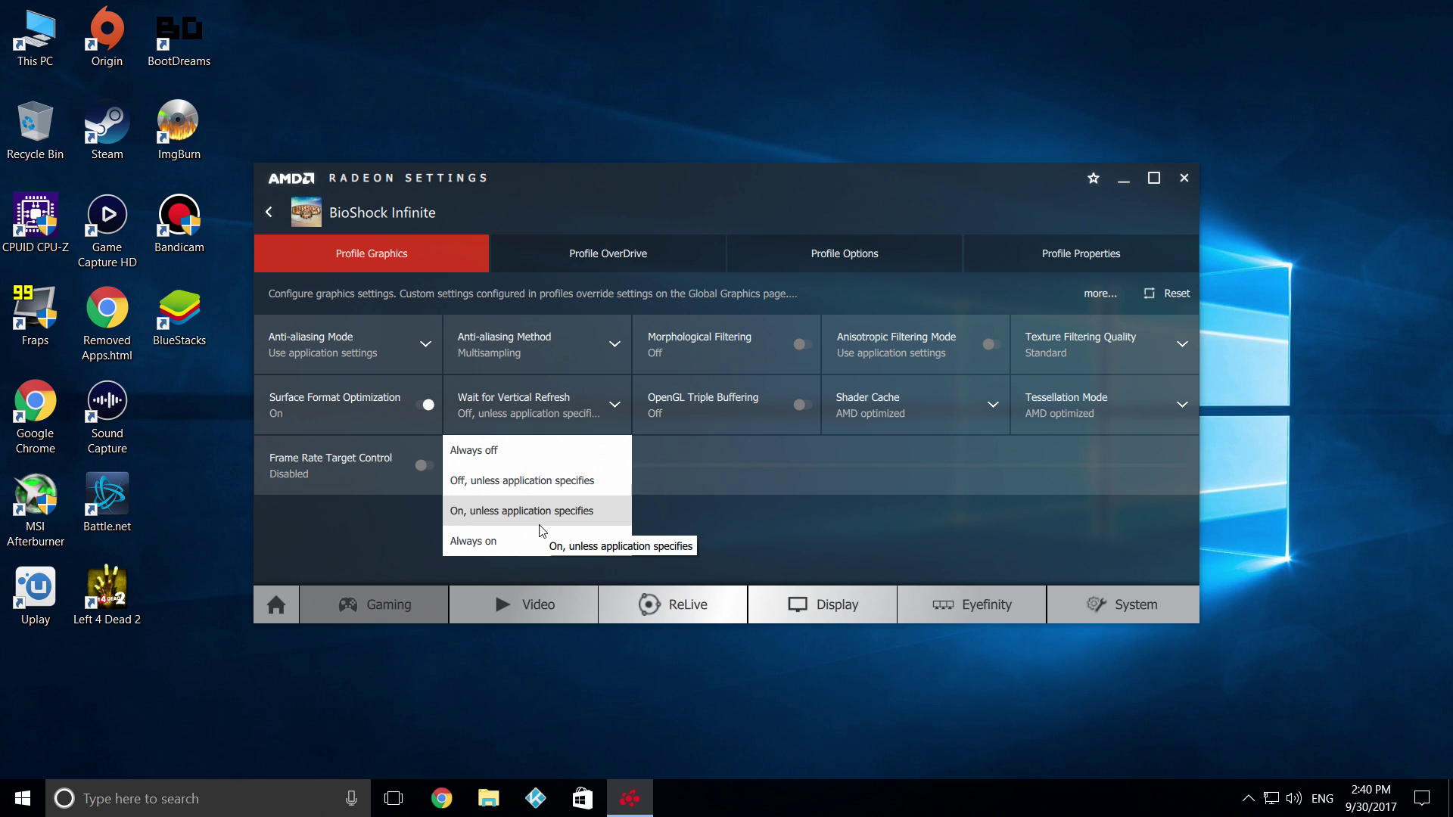
click(792, 551)
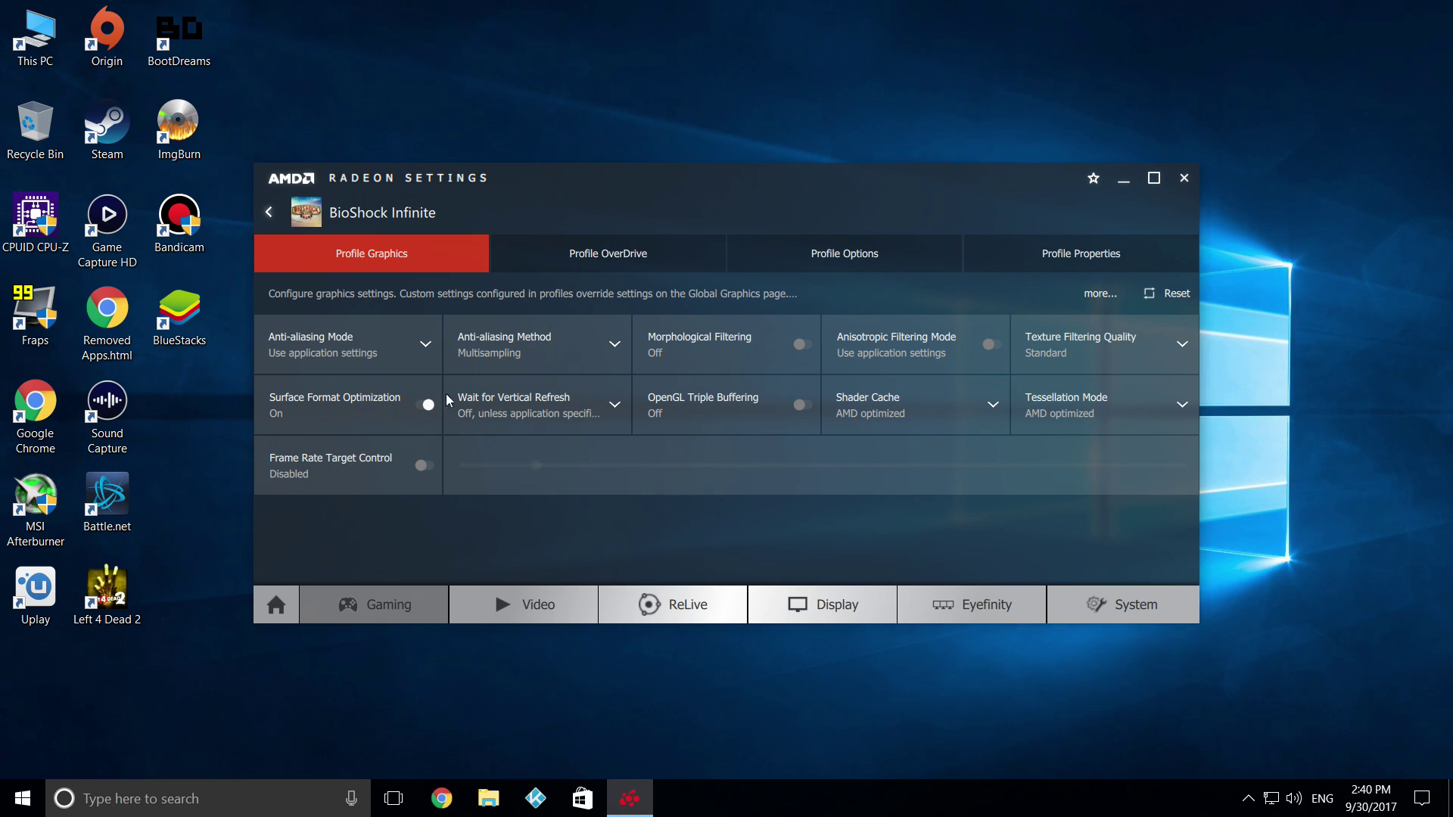
- Try a 30 FPS frame rate target, then leave Frame Rate Target Control disabled
click(356, 487)
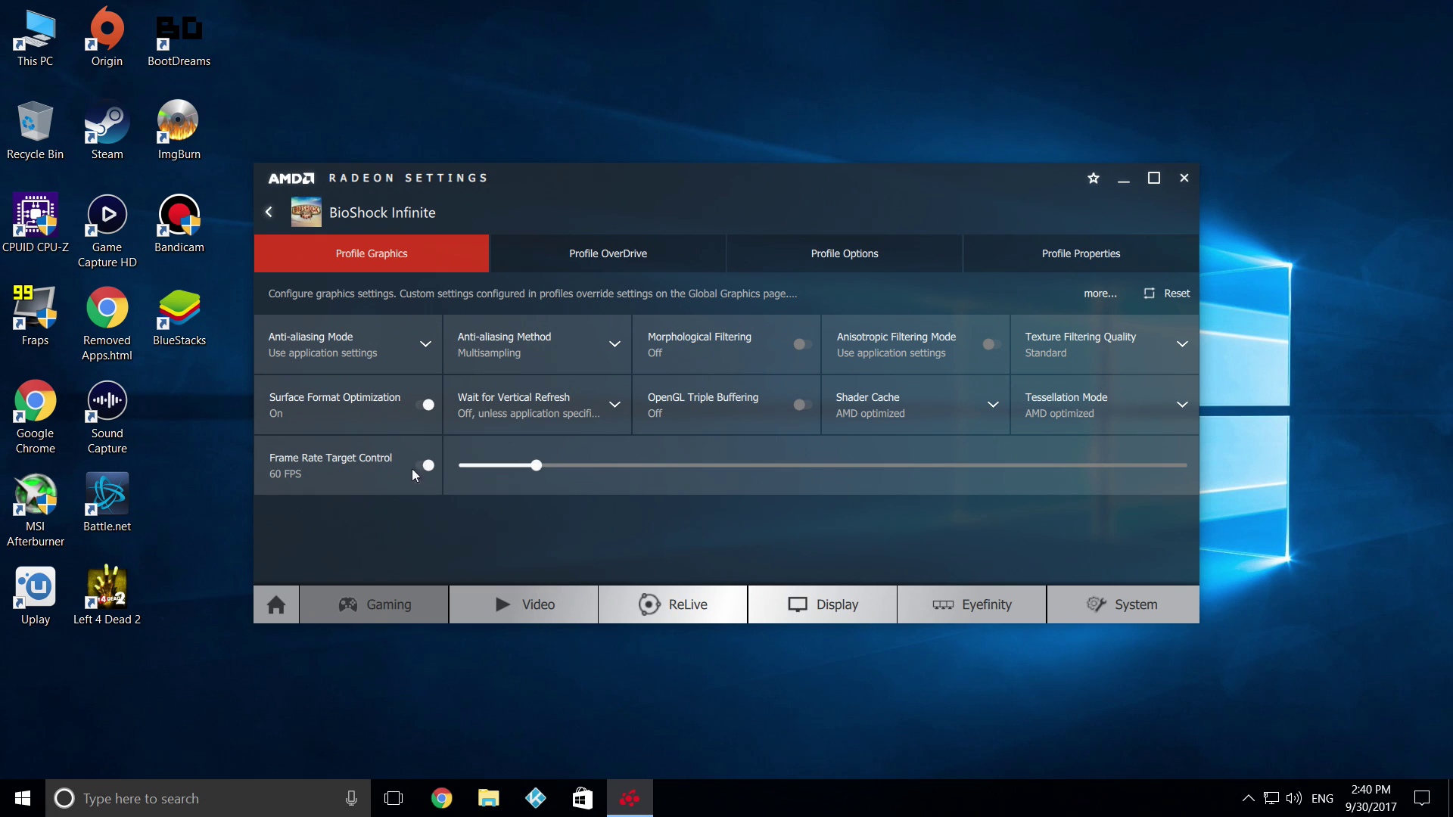
drag(482, 463, 472, 464)
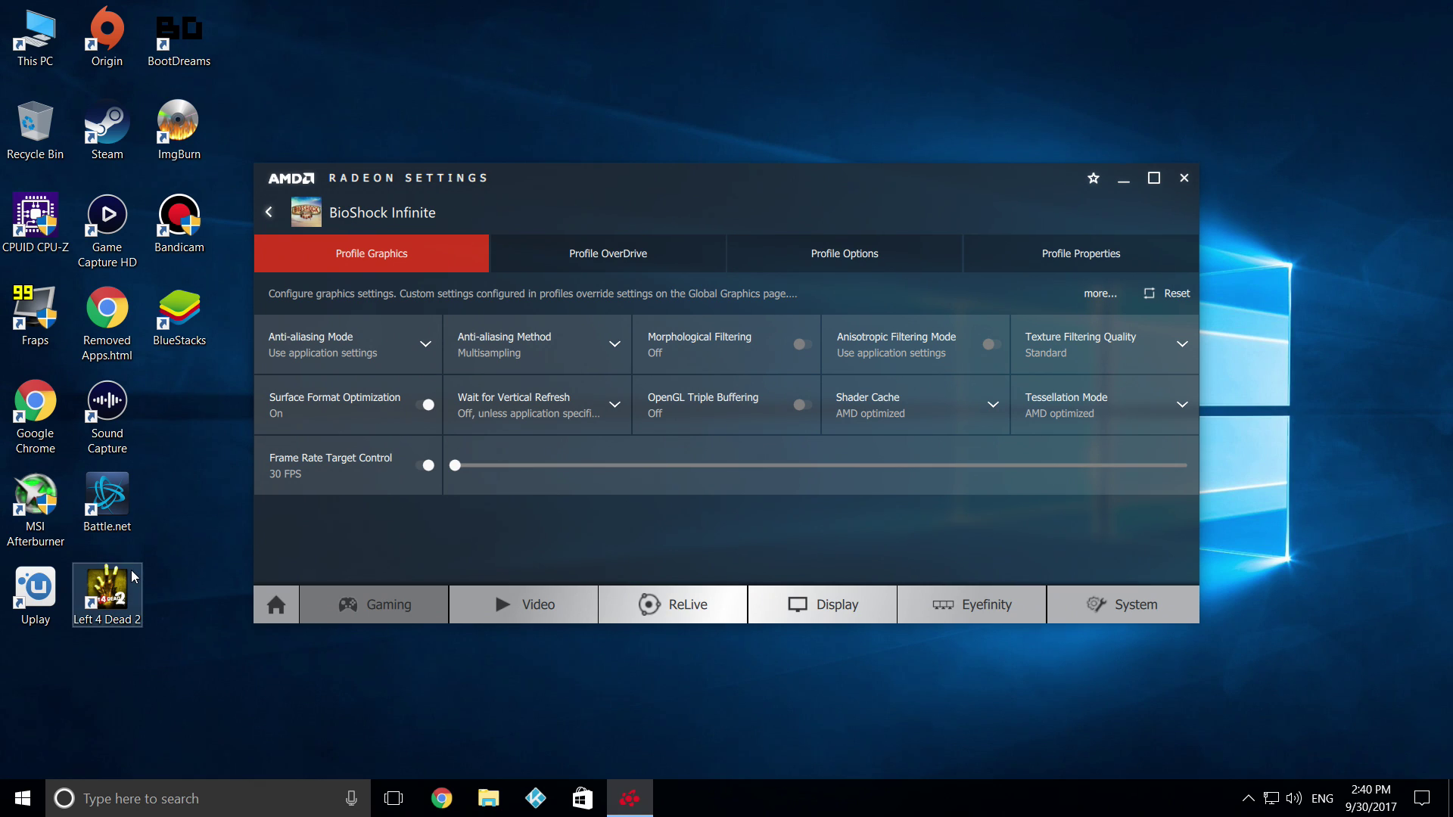
click(400, 492)
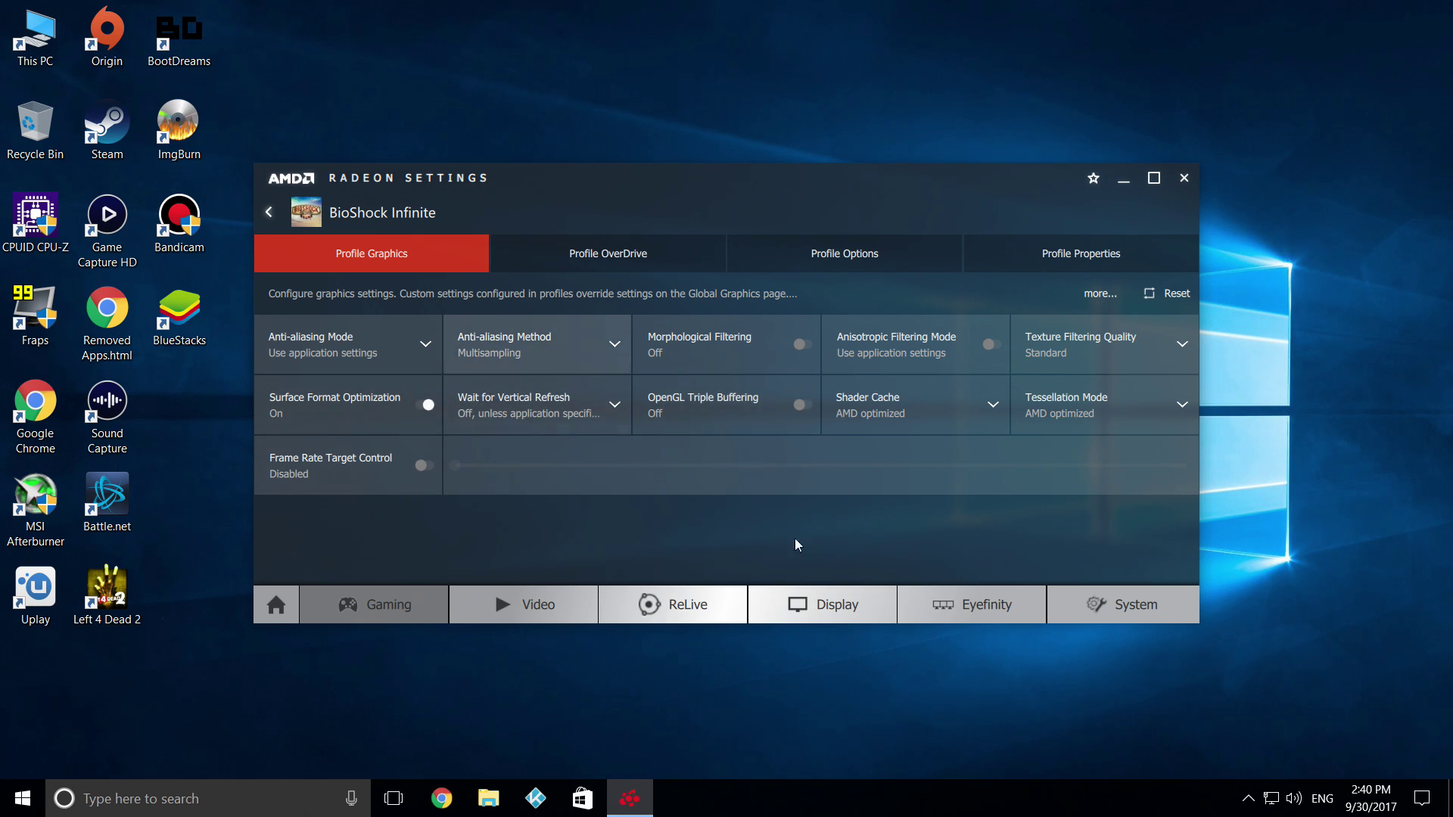
- Return to the game profiles grid and open the Tomb Raider profile
click(270, 225)
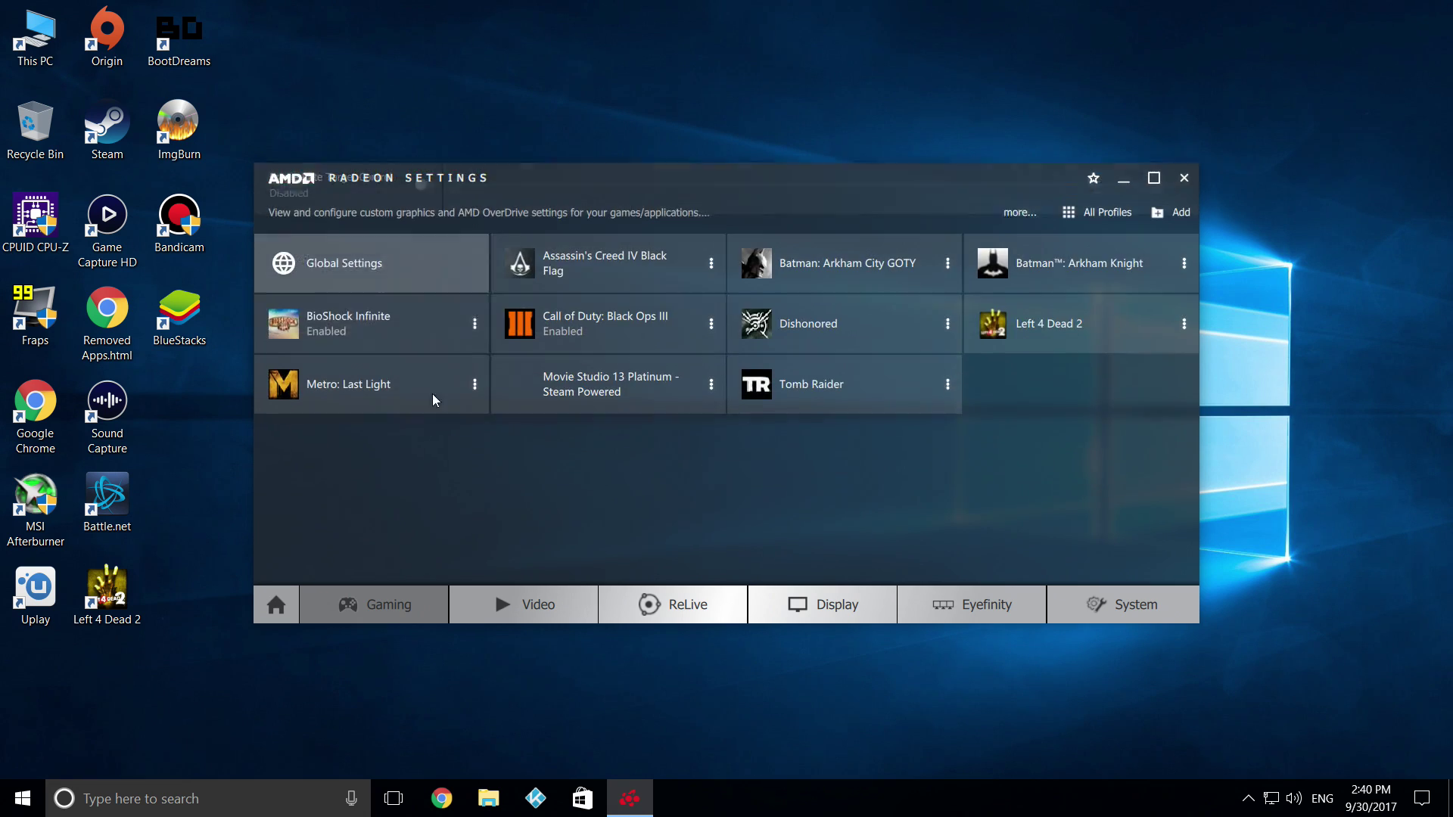
click(902, 390)
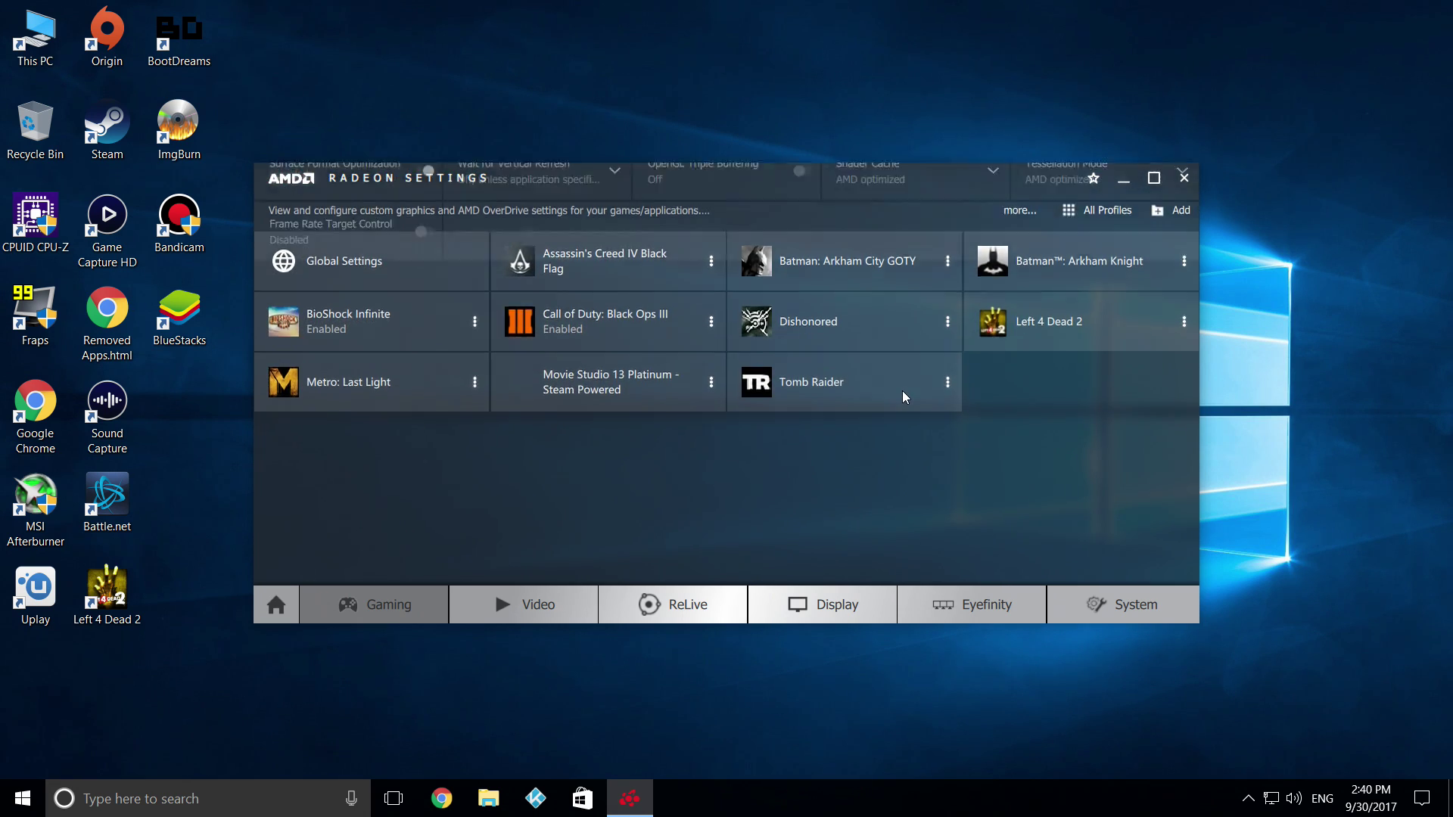